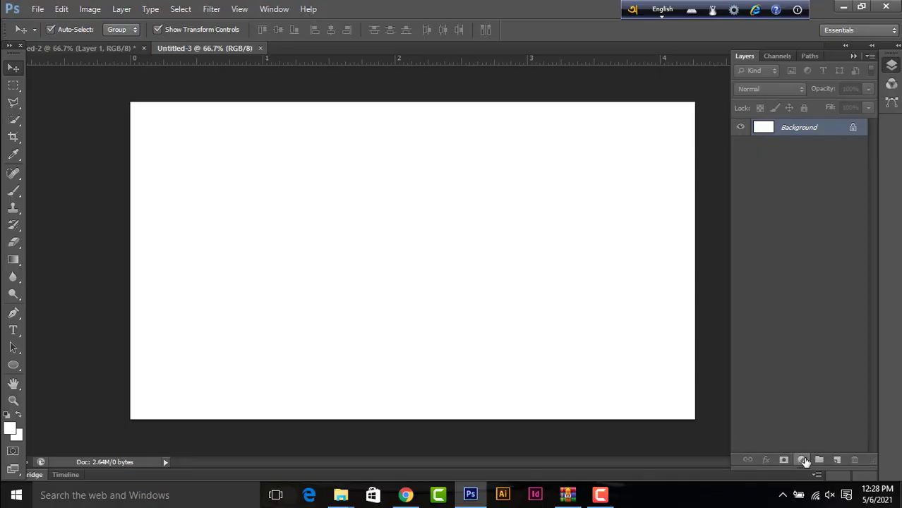
Step: Add a Solid Color fill layer in dark burnt orange #bb3b09 over the white canvas
{"action": "left_click", "coordinate": [802, 460]}
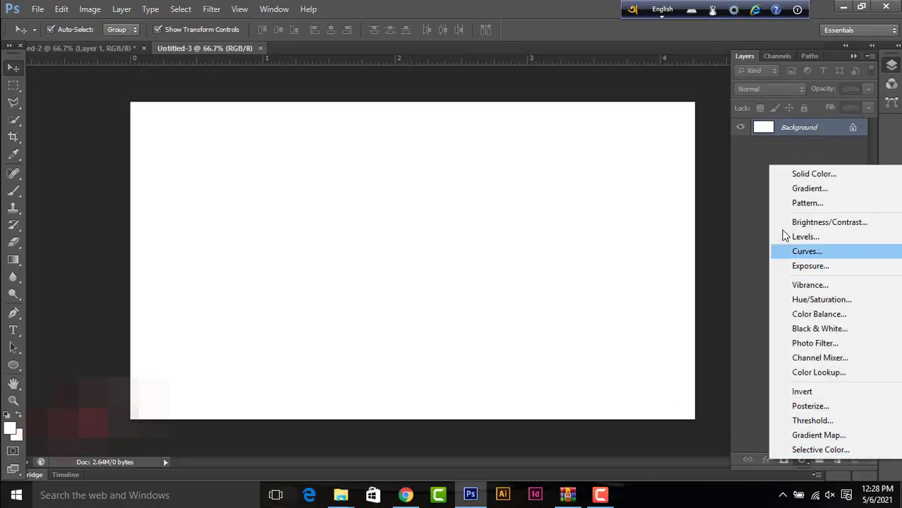
{"action": "left_click", "coordinate": [803, 175]}
{"action": "left_click", "coordinate": [776, 308]}
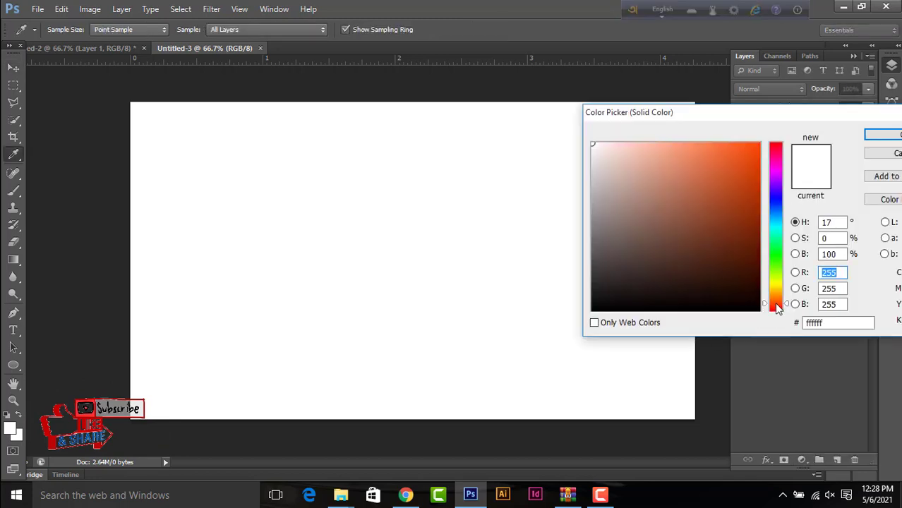
{"action": "left_click", "coordinate": [743, 164]}
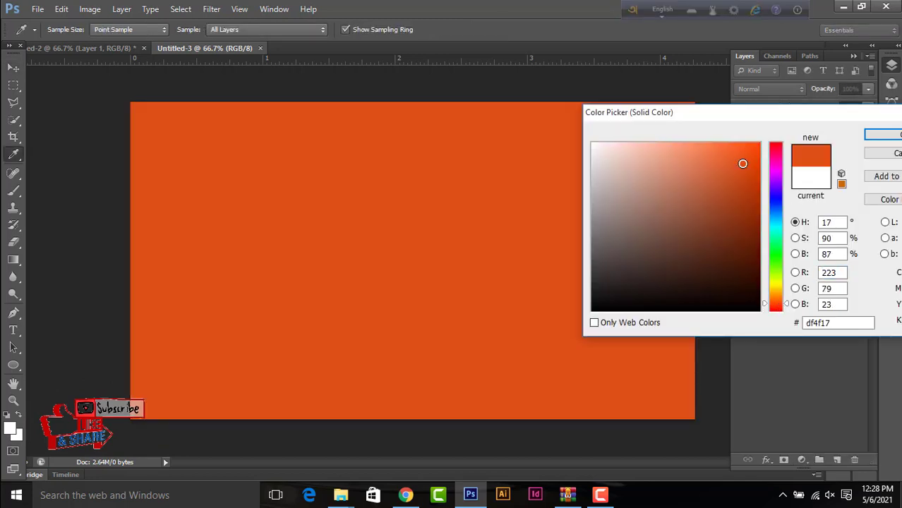
{"action": "left_click_drag", "start_coordinate": [742, 164], "coordinate": [750, 178]}
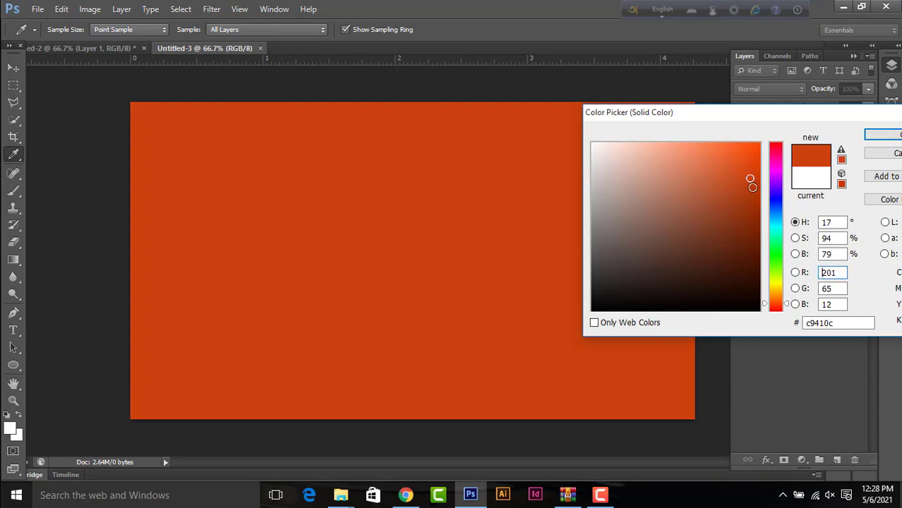
{"action": "left_click", "coordinate": [751, 188]}
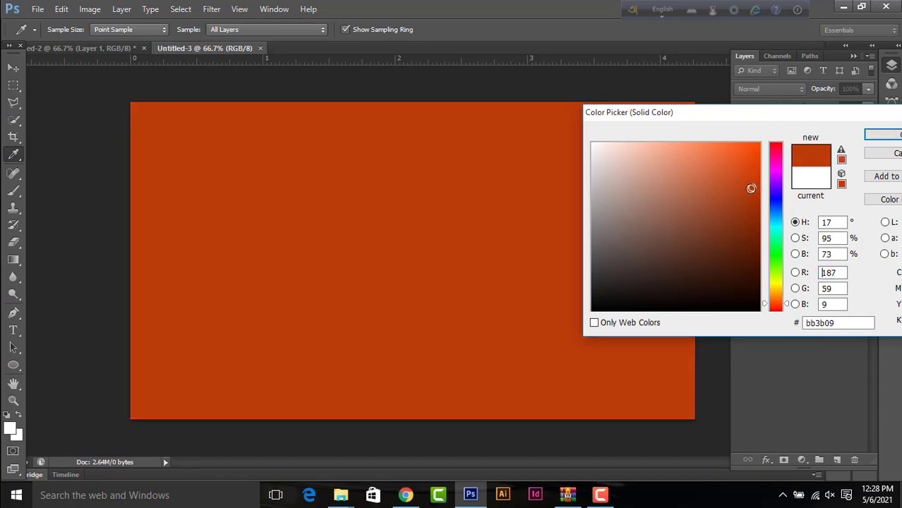
{"action": "left_click", "coordinate": [881, 135]}
Step: With the Brush tool, set an orange foreground colour and rasterize the Color Fill 1 layer
{"action": "left_click", "coordinate": [12, 191]}
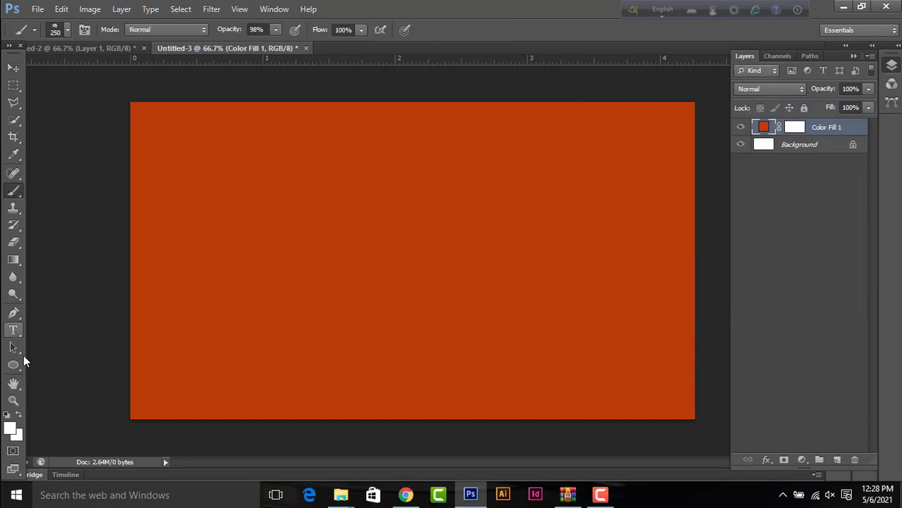
{"action": "left_click", "coordinate": [10, 428]}
{"action": "left_click", "coordinate": [565, 226]}
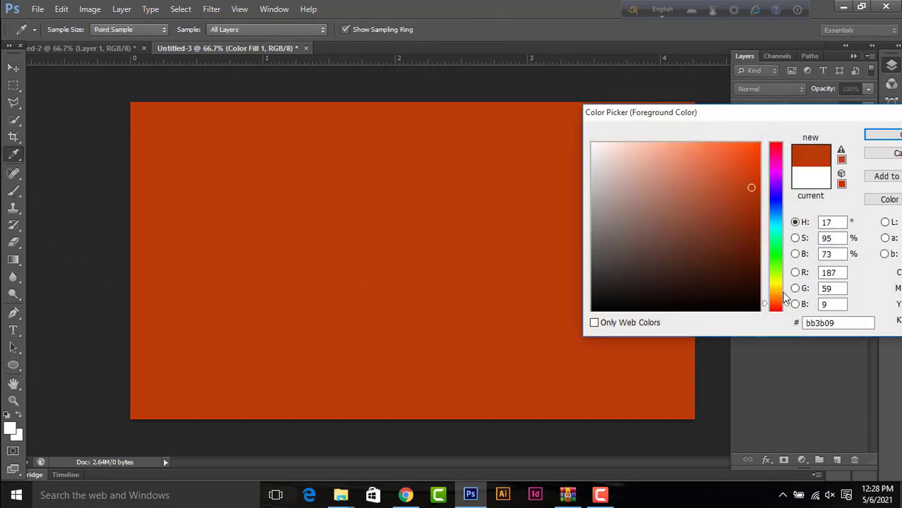
{"action": "mouse_move", "coordinate": [786, 298]}
{"action": "left_mouse_down"}
{"action": "mouse_move", "coordinate": [776, 284]}
{"action": "mouse_move", "coordinate": [776, 294]}
{"action": "left_mouse_up"}
{"action": "left_click", "coordinate": [741, 165]}
{"action": "left_click", "coordinate": [756, 154]}
{"action": "left_click", "coordinate": [883, 134]}
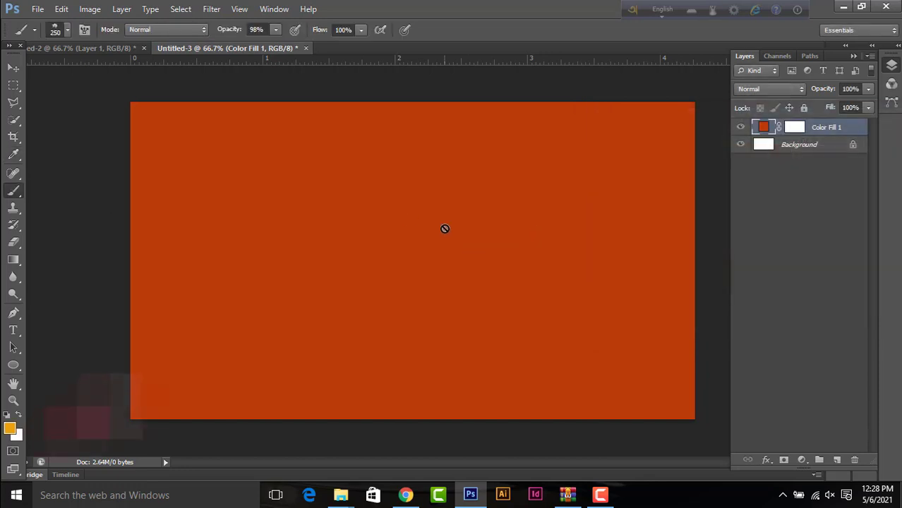
{"action": "left_click", "coordinate": [416, 222]}
{"action": "left_click", "coordinate": [433, 202]}
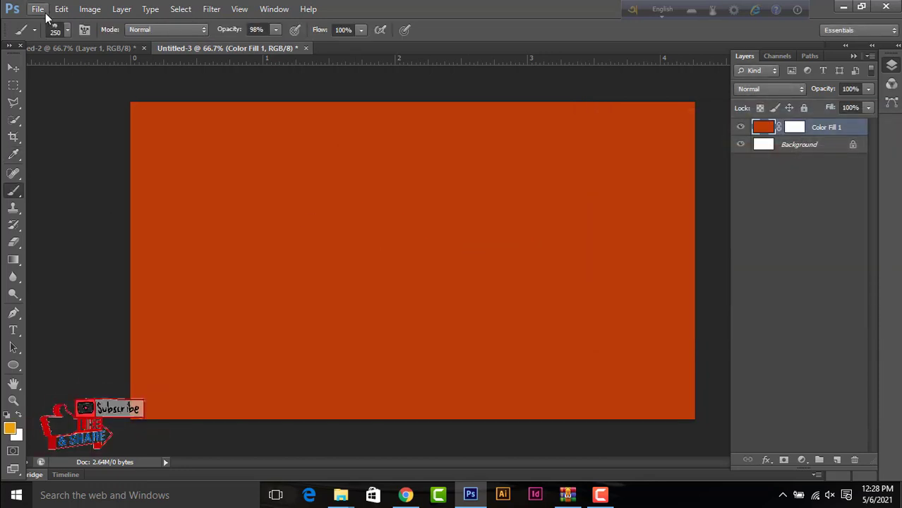
Step: Choose a large soft round brush and paint an orange glow in the centre and upper left
{"action": "left_click", "coordinate": [67, 29]}
{"action": "left_click_drag", "start_coordinate": [150, 185], "coordinate": [153, 127]}
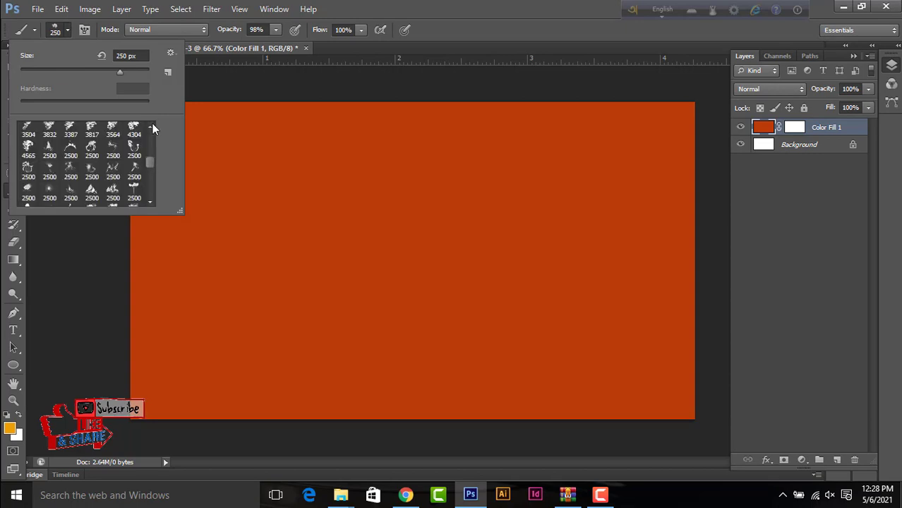
{"action": "left_click", "coordinate": [149, 134]}
{"action": "left_click", "coordinate": [28, 132]}
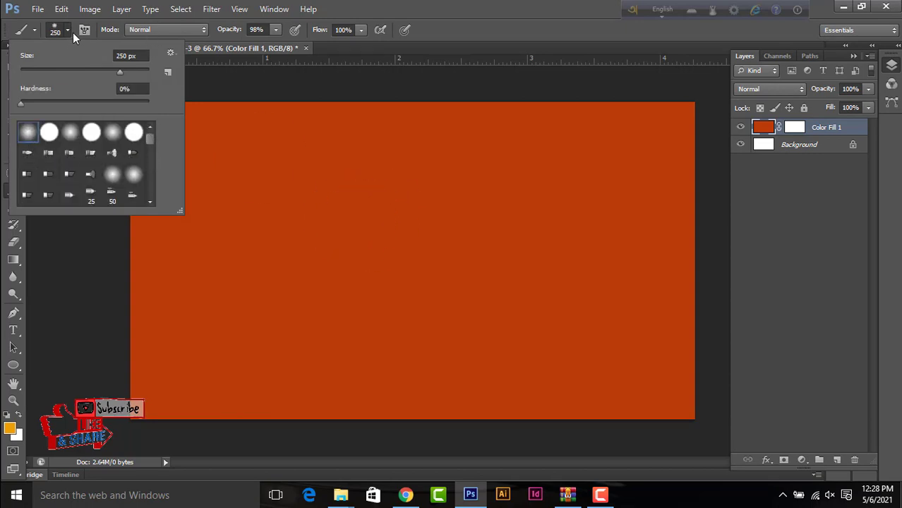
{"action": "key", "text": "bracketright"}
{"action": "key", "text": "bracketright"}
{"action": "key", "text": "bracketright"}
{"action": "key", "text": "bracketright"}
{"action": "key", "text": "bracketright"}
{"action": "left_click", "coordinate": [358, 228]}
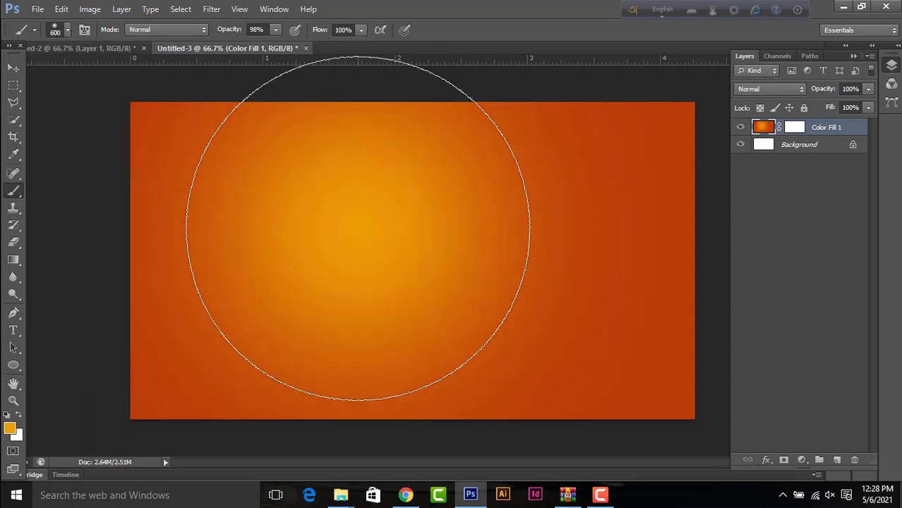
{"action": "key", "text": "bracketleft"}
{"action": "key", "text": "bracketleft"}
{"action": "key", "text": "bracketleft"}
{"action": "left_click", "coordinate": [345, 205]}
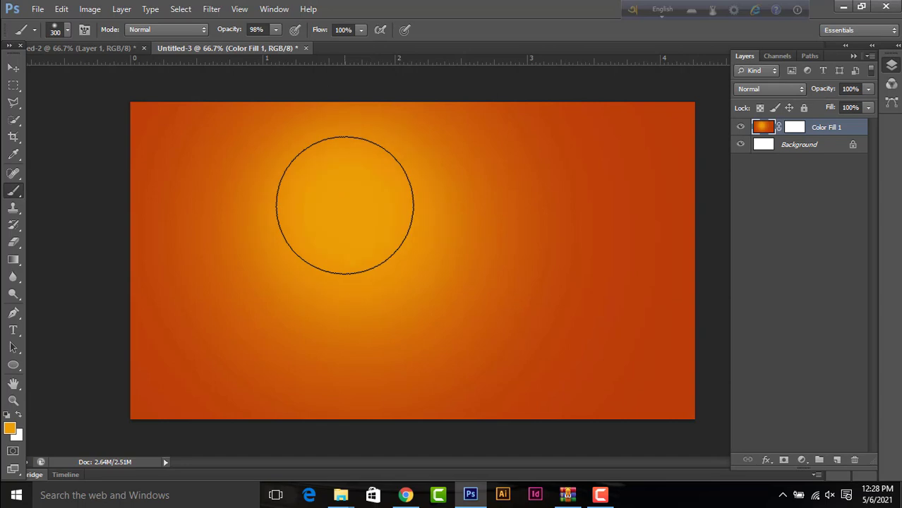
{"action": "key", "text": "bracketleft"}
{"action": "key", "text": "bracketleft"}
Step: Switch the foreground to bright yellow #ecce06 and paint a size-400 glow upper left
{"action": "left_click", "coordinate": [9, 428]}
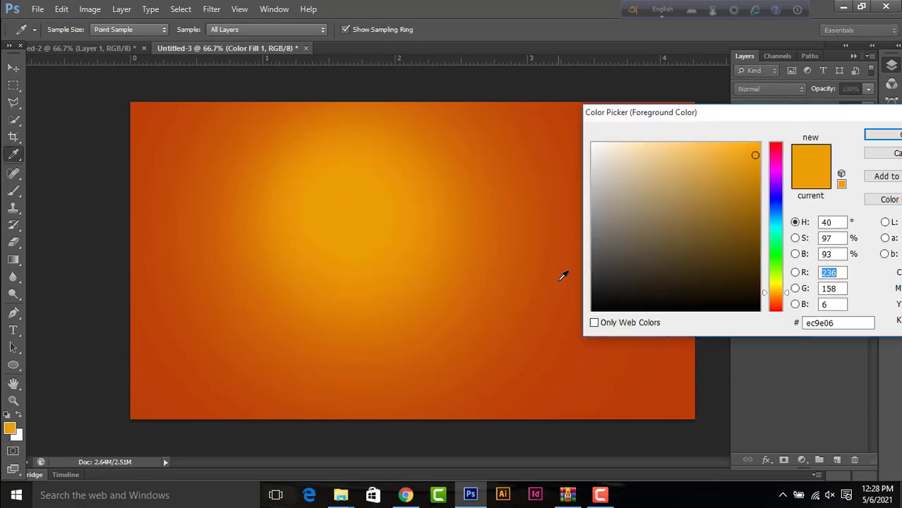
{"action": "mouse_move", "coordinate": [775, 288]}
{"action": "left_mouse_down"}
{"action": "mouse_move", "coordinate": [776, 305]}
{"action": "mouse_move", "coordinate": [775, 288]}
{"action": "left_mouse_up"}
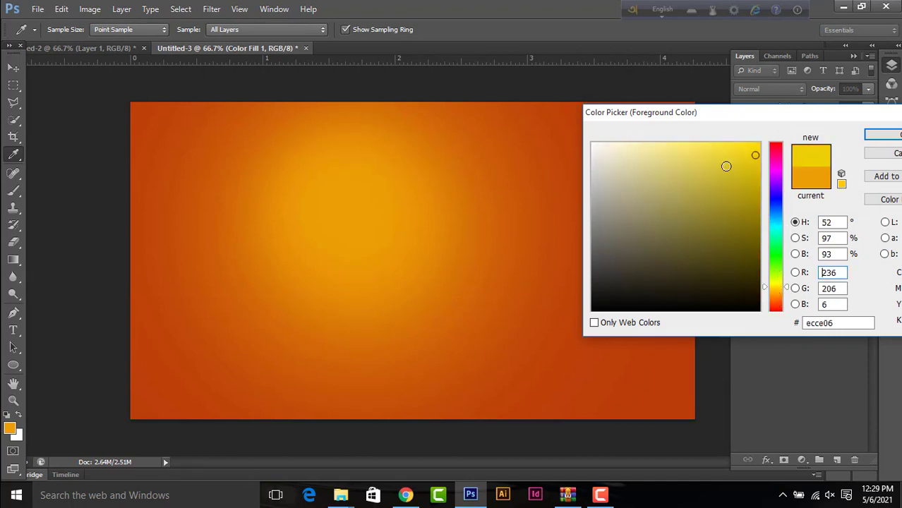
{"action": "left_click", "coordinate": [732, 147]}
{"action": "left_click", "coordinate": [882, 136]}
{"action": "key", "text": "b"}
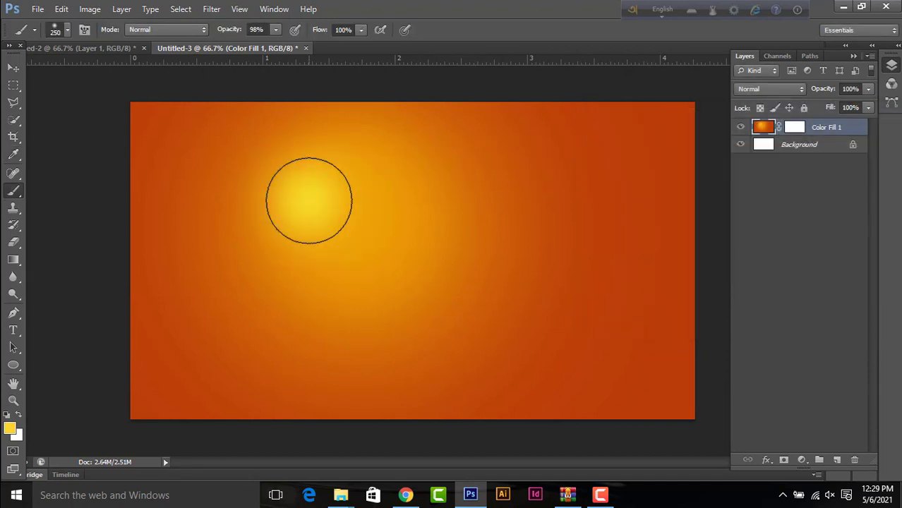
{"action": "key", "text": "bracketleft"}
{"action": "key", "text": "bracketleft"}
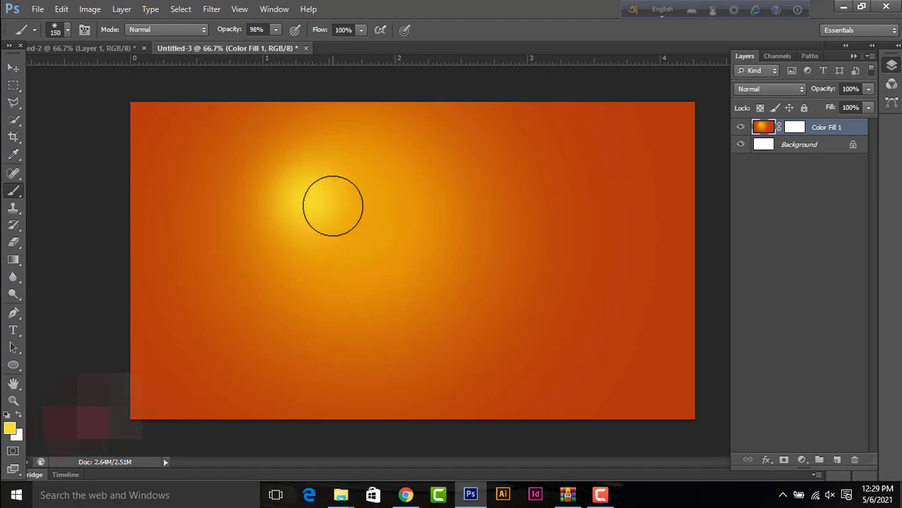
{"action": "key", "text": "bracketright"}
{"action": "key", "text": "bracketright"}
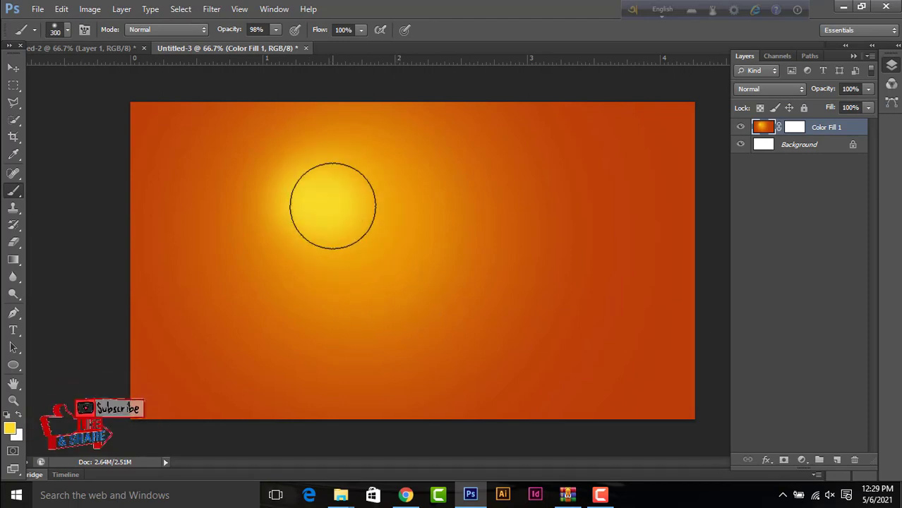
{"action": "key", "text": "bracketright"}
{"action": "key", "text": "bracketright"}
{"action": "left_click", "coordinate": [333, 205]}
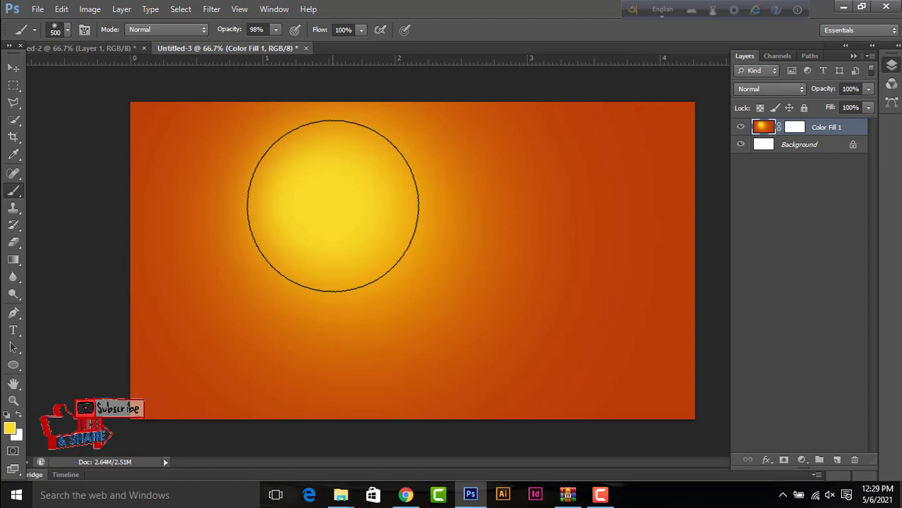
Step: Combine Background and Color Fill 1 into a smart object, then rasterize it
{"action": "left_click", "coordinate": [14, 69]}
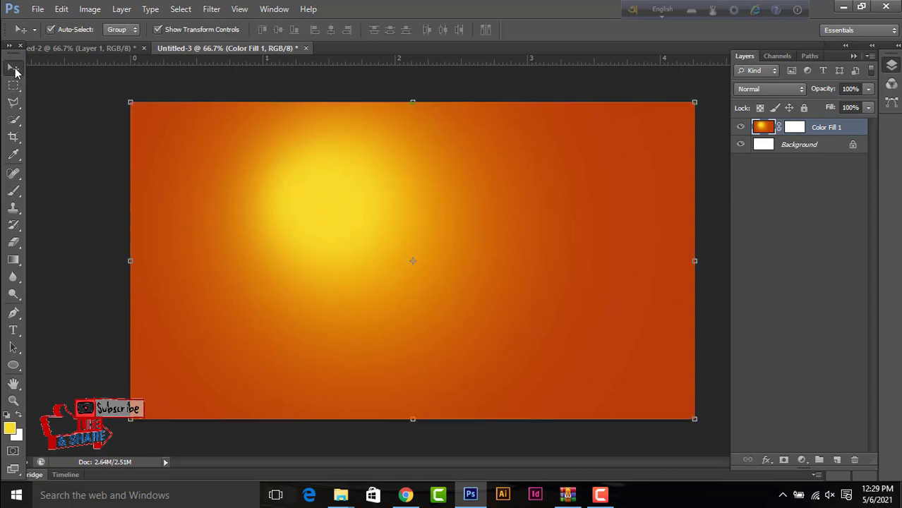
{"action": "left_click", "coordinate": [796, 146], "text": "shift"}
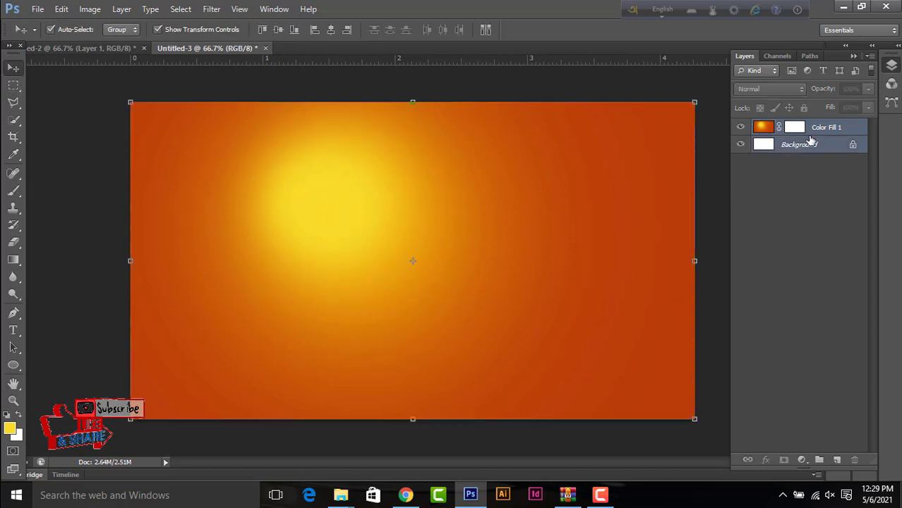
{"action": "right_click", "coordinate": [811, 141]}
{"action": "left_click", "coordinate": [812, 199]}
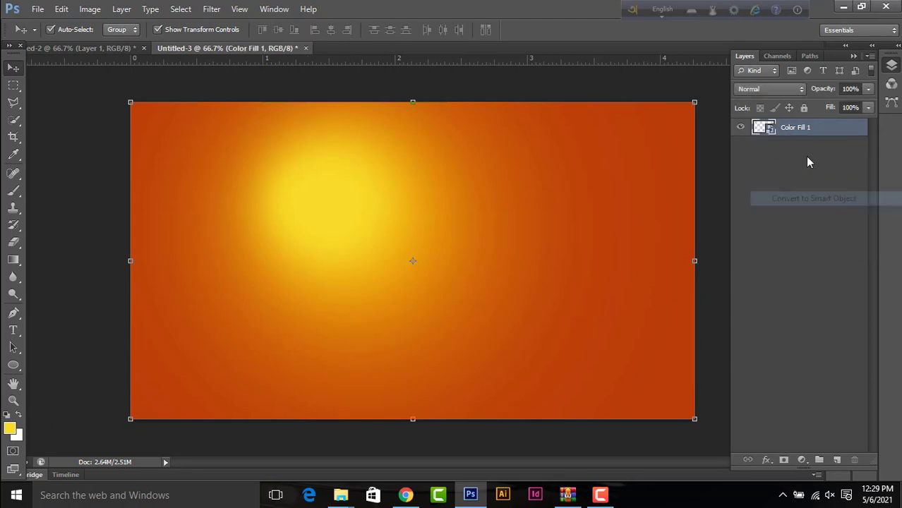
{"action": "right_click", "coordinate": [807, 160]}
{"action": "left_click", "coordinate": [726, 162]}
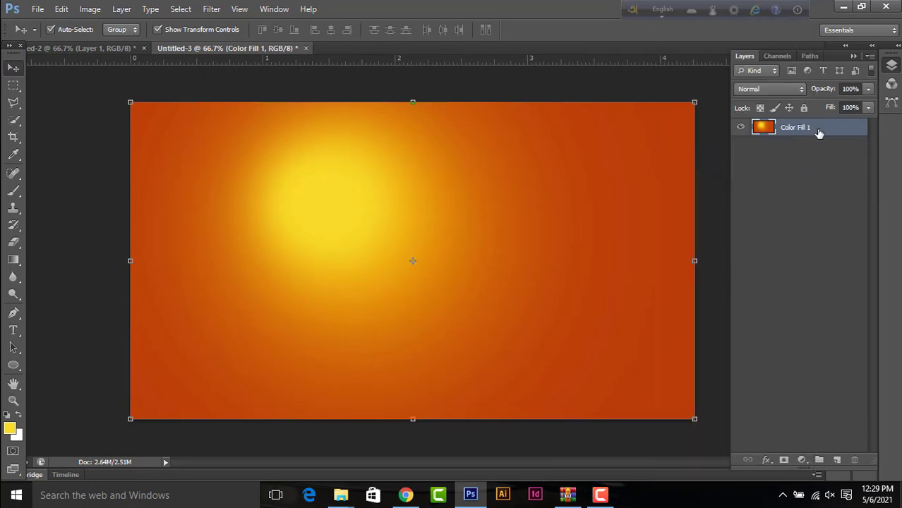
Step: Add a Color Lookup layer, try 3Strip and 2Strip, and settle on Candlelight.CUBE
{"action": "left_click", "coordinate": [801, 459]}
{"action": "left_click", "coordinate": [805, 371]}
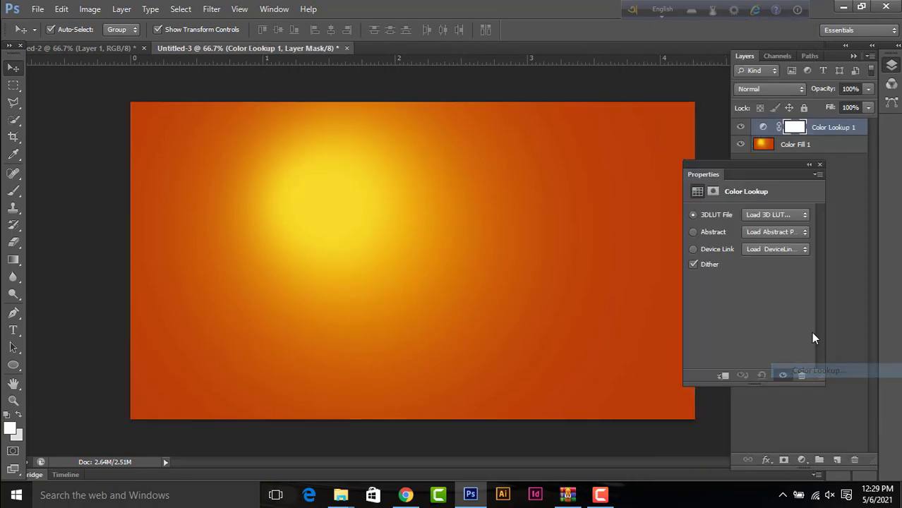
{"action": "left_click", "coordinate": [771, 216]}
{"action": "left_click", "coordinate": [771, 222]}
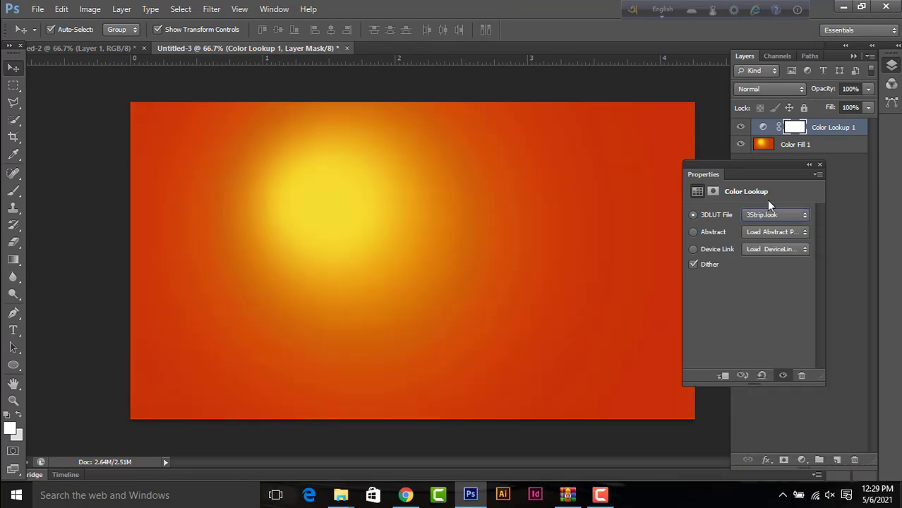
{"action": "left_click", "coordinate": [769, 215]}
{"action": "left_click", "coordinate": [763, 246]}
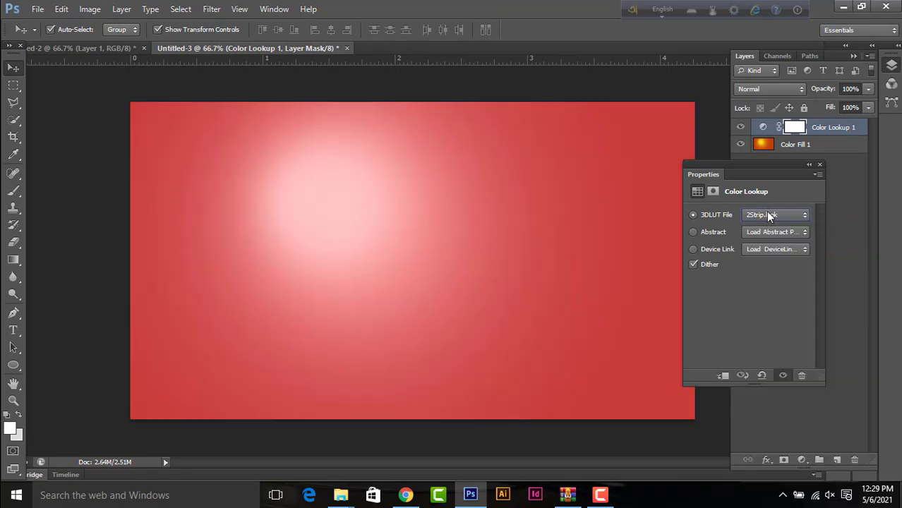
{"action": "left_click", "coordinate": [768, 215]}
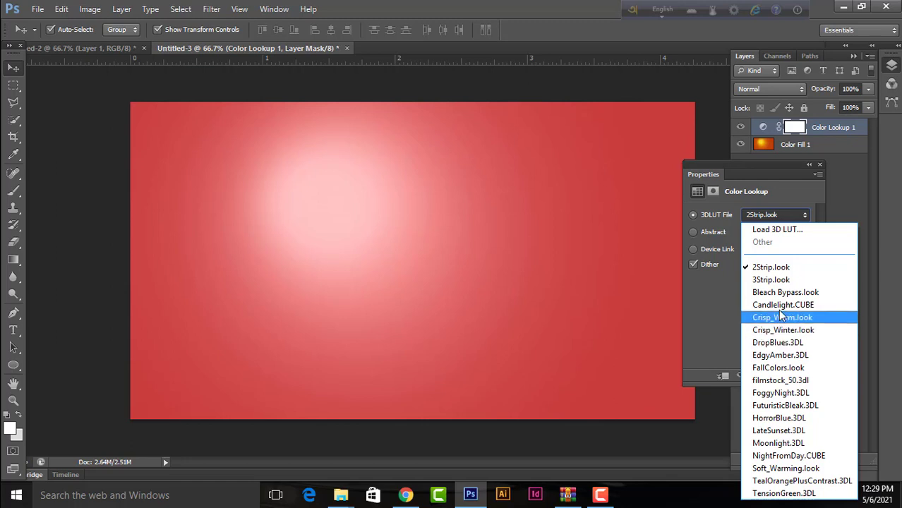
{"action": "left_click", "coordinate": [778, 308]}
{"action": "left_click", "coordinate": [772, 215]}
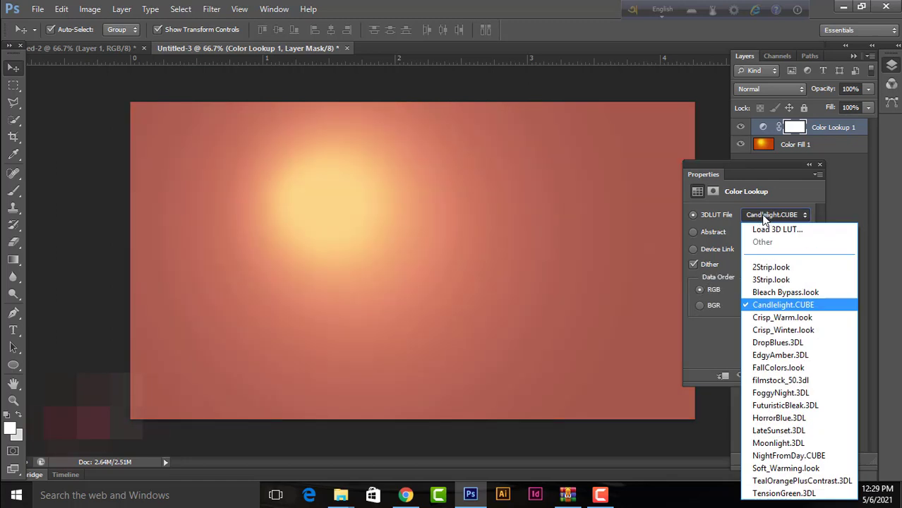
{"action": "left_click", "coordinate": [775, 307]}
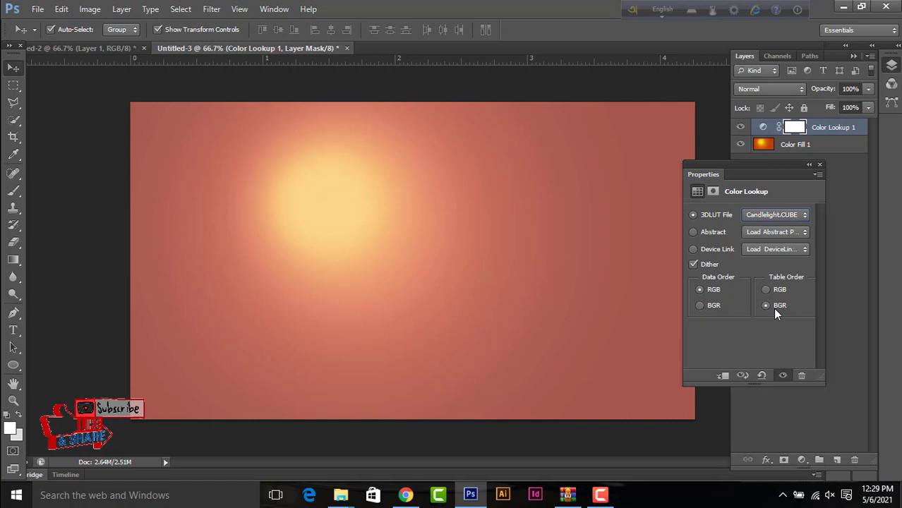
{"action": "left_click", "coordinate": [819, 165]}
{"action": "left_click", "coordinate": [449, 242]}
Step: Copy the plaid umbrella into Untitled-3 and scale it below the glow, about 88% finally
{"action": "left_click", "coordinate": [129, 50]}
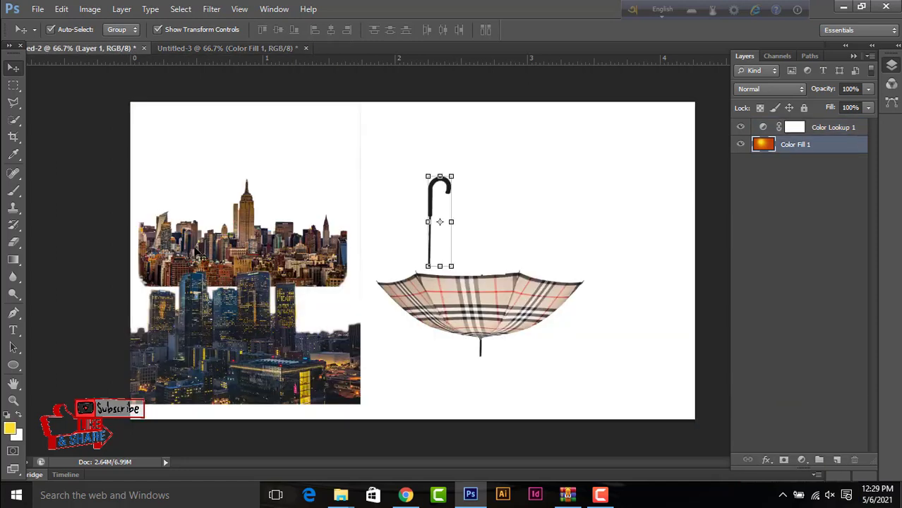
{"action": "mouse_move", "coordinate": [452, 283]}
{"action": "left_mouse_down"}
{"action": "mouse_move", "coordinate": [393, 218]}
{"action": "mouse_move", "coordinate": [463, 296]}
{"action": "mouse_move", "coordinate": [428, 339]}
{"action": "left_mouse_up"}
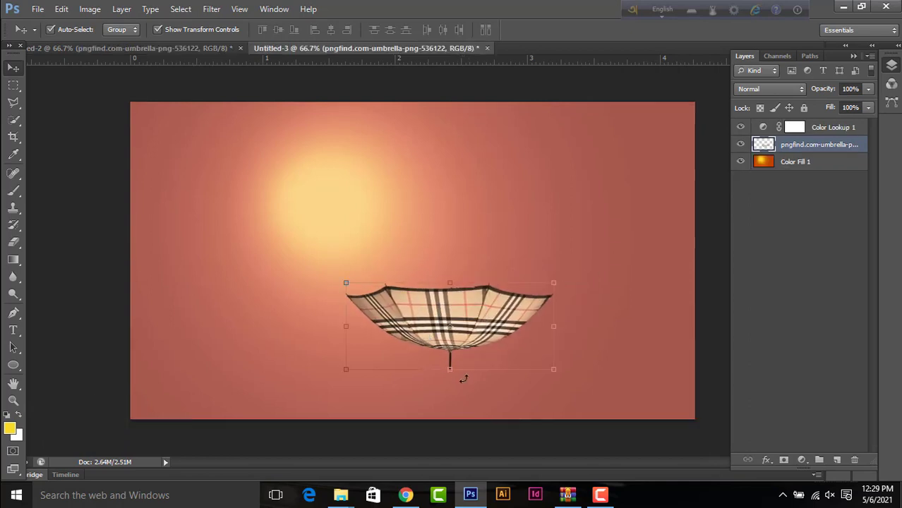
{"action": "left_click", "coordinate": [555, 369]}
{"action": "left_click_drag", "start_coordinate": [555, 369], "coordinate": [594, 386]}
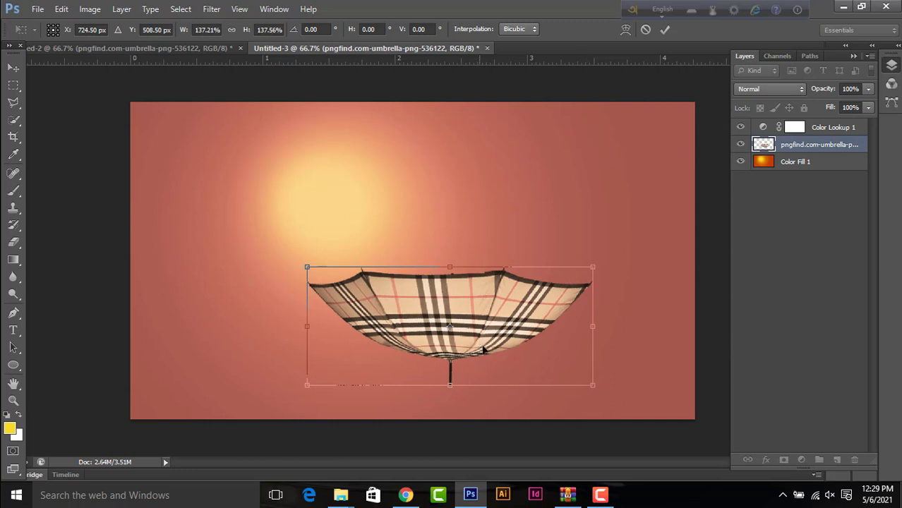
{"action": "left_click_drag", "start_coordinate": [485, 350], "coordinate": [488, 342]}
{"action": "key", "text": "Return"}
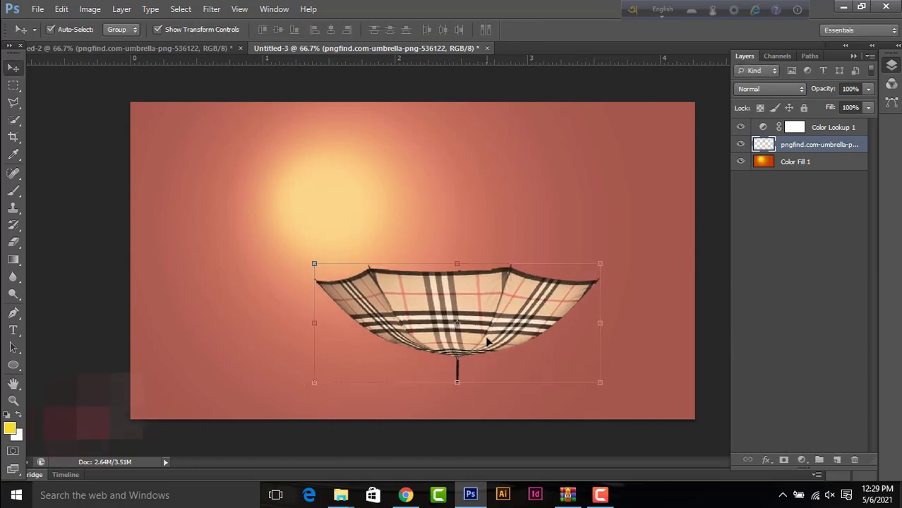
{"action": "left_click_drag", "start_coordinate": [604, 384], "coordinate": [583, 375]}
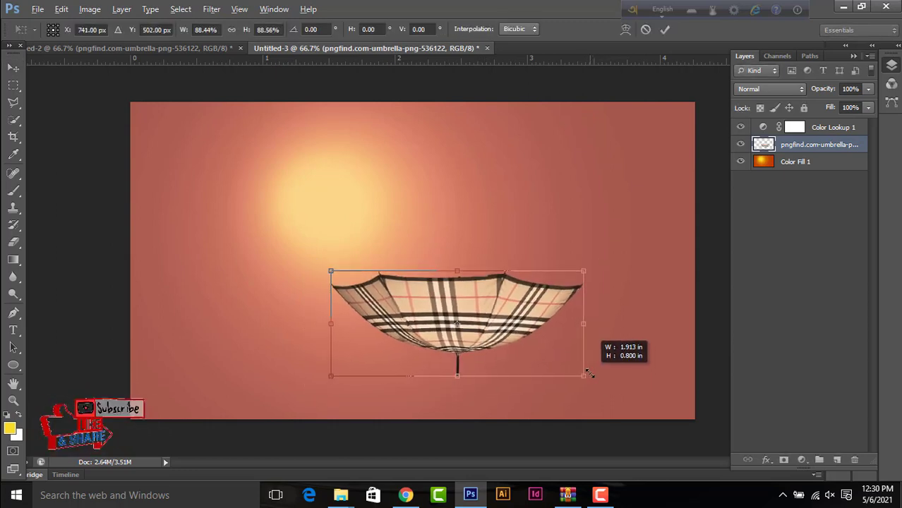
{"action": "key", "text": "Return"}
{"action": "left_click", "coordinate": [159, 48]}
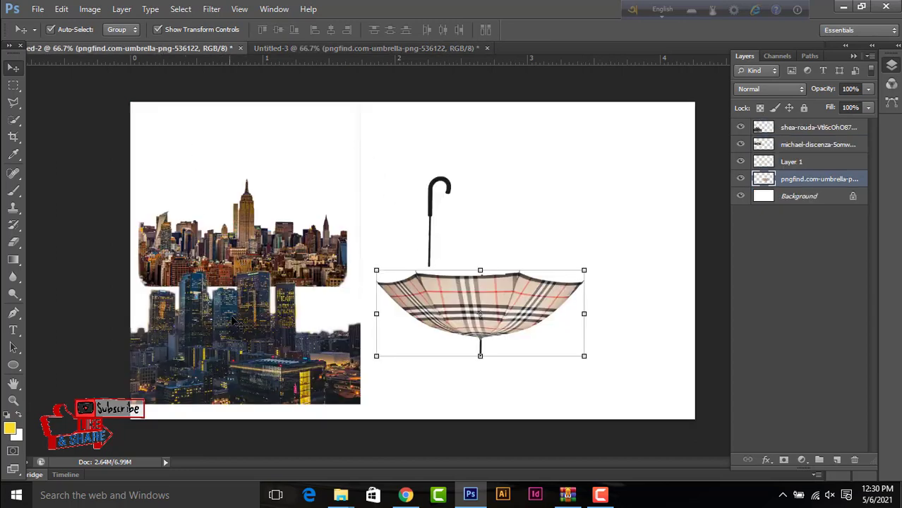
Step: Bring the city skyline in and stack city and umbrella above Color Lookup 1, city underneath
{"action": "mouse_move", "coordinate": [235, 321]}
{"action": "left_mouse_down"}
{"action": "mouse_move", "coordinate": [436, 173]}
{"action": "mouse_move", "coordinate": [463, 257]}
{"action": "left_mouse_up"}
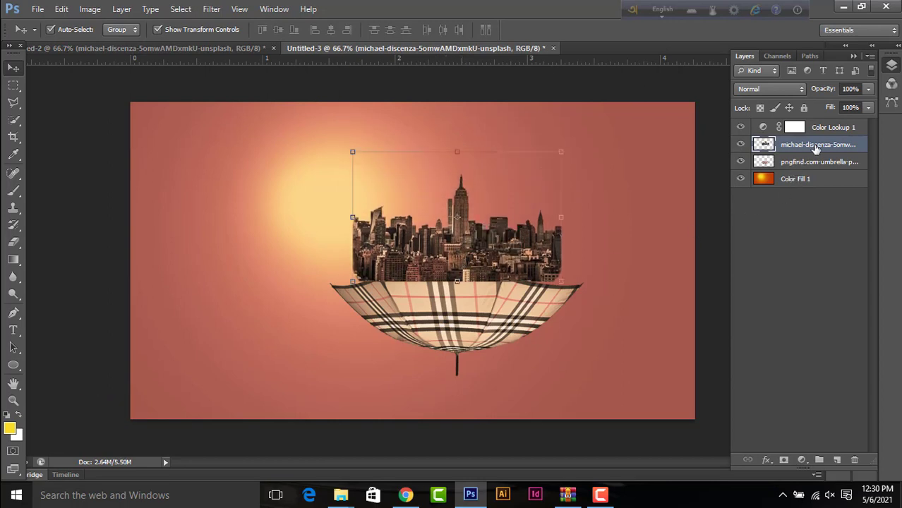
{"action": "left_click_drag", "start_coordinate": [815, 146], "coordinate": [814, 120]}
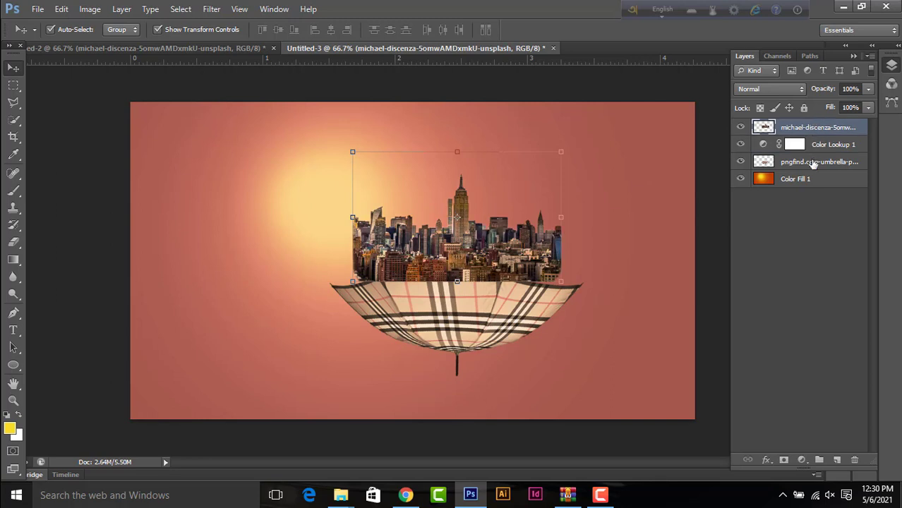
{"action": "left_click_drag", "start_coordinate": [814, 162], "coordinate": [811, 136]}
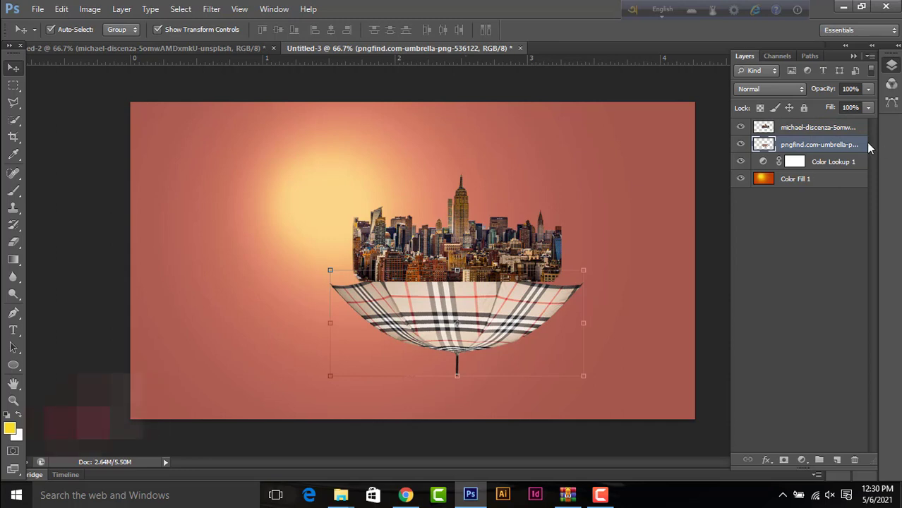
{"action": "left_click_drag", "start_coordinate": [817, 130], "coordinate": [817, 146]}
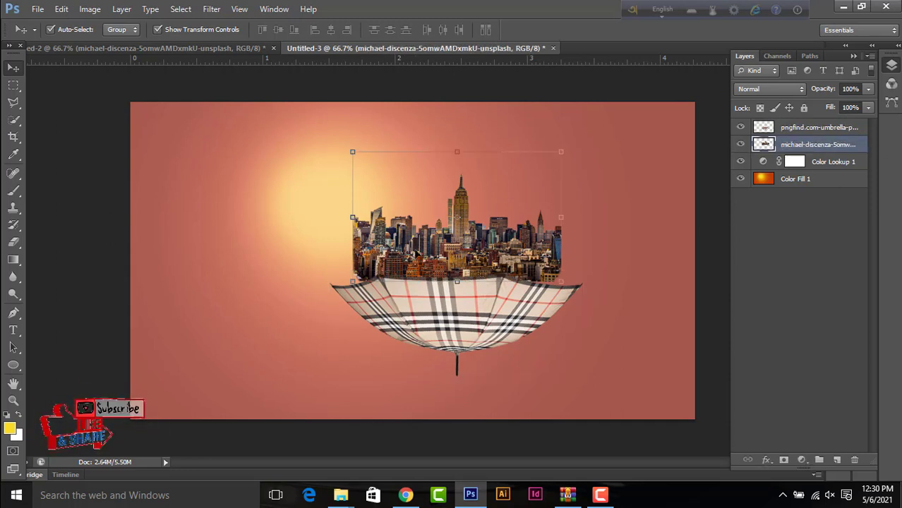
Step: Scale the city to about 114% and lower it into the umbrella's bowl
{"action": "left_click_drag", "start_coordinate": [425, 257], "coordinate": [425, 272]}
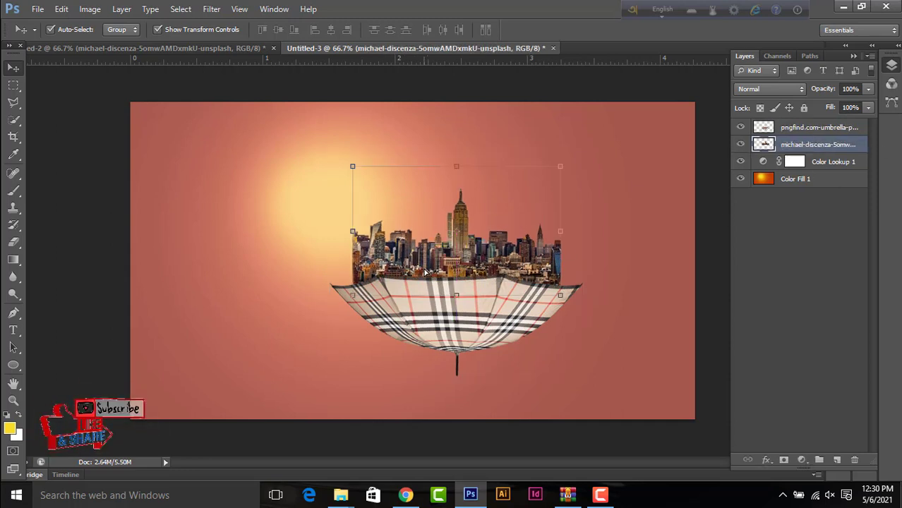
{"action": "left_click_drag", "start_coordinate": [560, 295], "coordinate": [571, 299]}
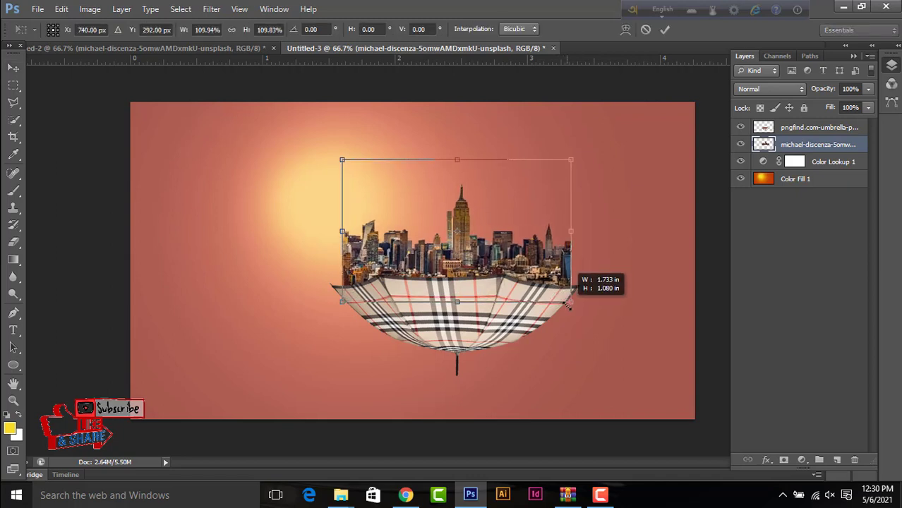
{"action": "left_click_drag", "start_coordinate": [497, 247], "coordinate": [496, 235]}
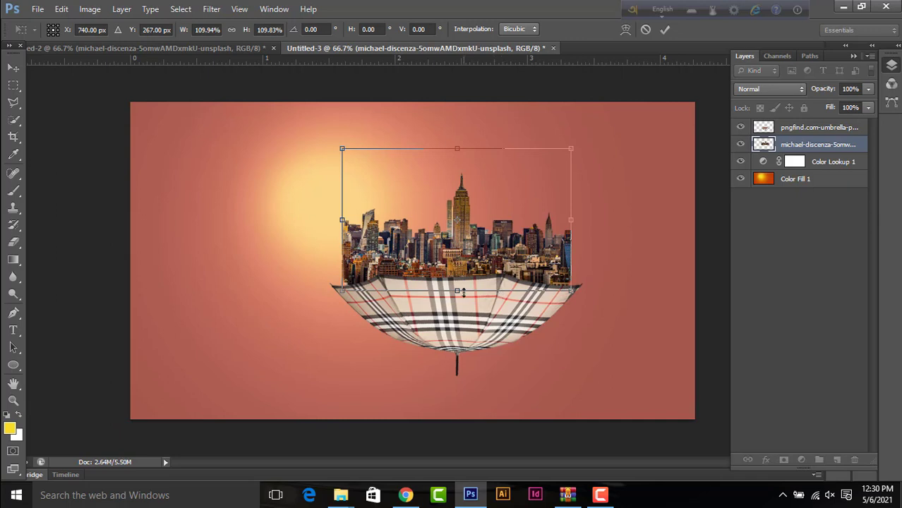
{"action": "left_click_drag", "start_coordinate": [571, 291], "coordinate": [575, 297]}
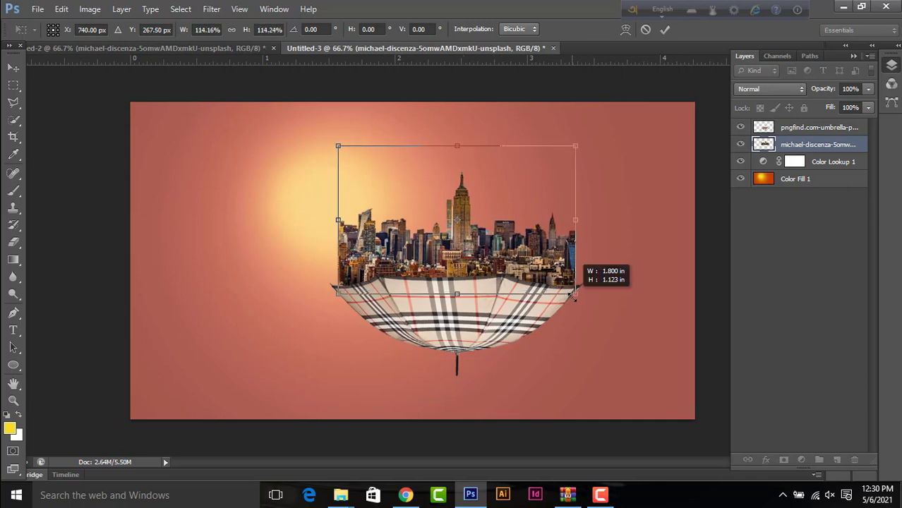
{"action": "left_click_drag", "start_coordinate": [481, 259], "coordinate": [481, 262]}
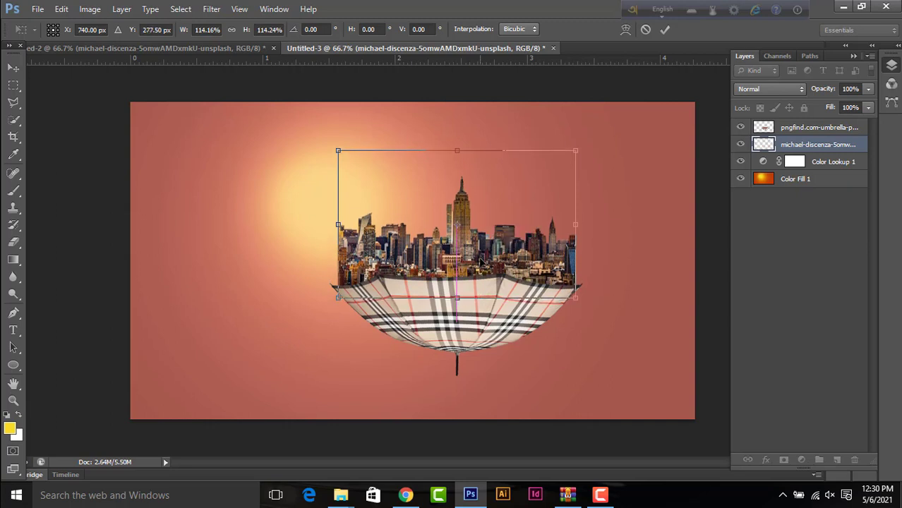
{"action": "key", "text": "Return"}
{"action": "left_click", "coordinate": [596, 333]}
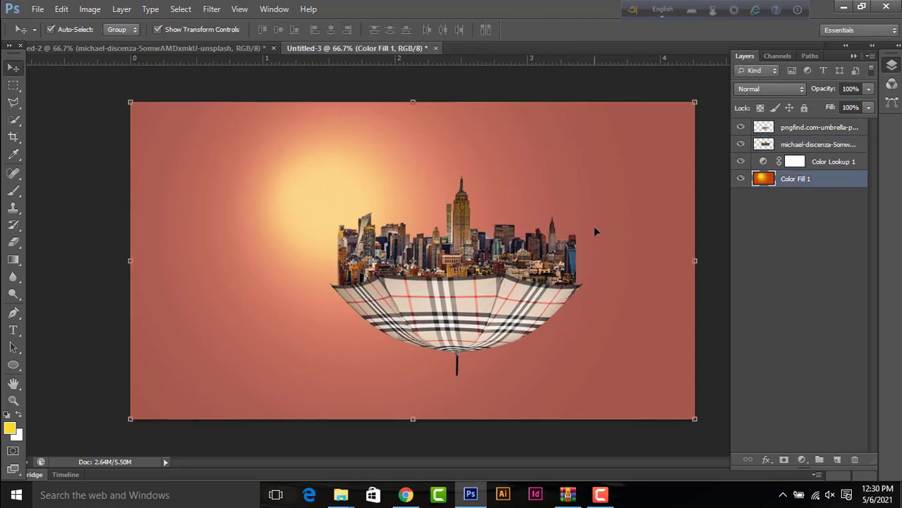
Step: Move the umbrella and city layers together slightly left and down
{"action": "left_click", "coordinate": [824, 145]}
{"action": "left_click", "coordinate": [825, 131], "text": "shift"}
{"action": "mouse_move", "coordinate": [480, 318]}
{"action": "left_mouse_down"}
{"action": "mouse_move", "coordinate": [460, 332]}
{"action": "mouse_move", "coordinate": [466, 336]}
{"action": "left_mouse_up"}
{"action": "left_click", "coordinate": [602, 381]}
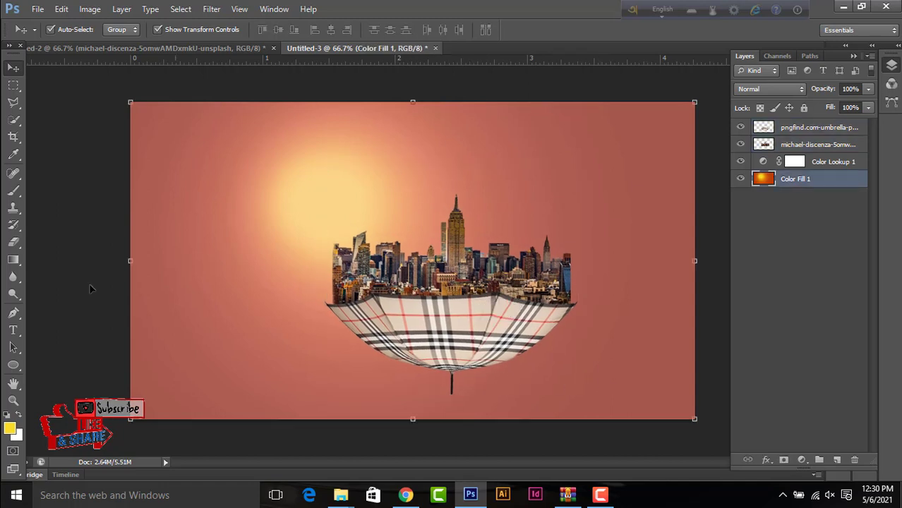
Step: Rename the umbrella layer to 1 and the city layer to 2, and add a new empty layer
{"action": "left_click", "coordinate": [808, 134]}
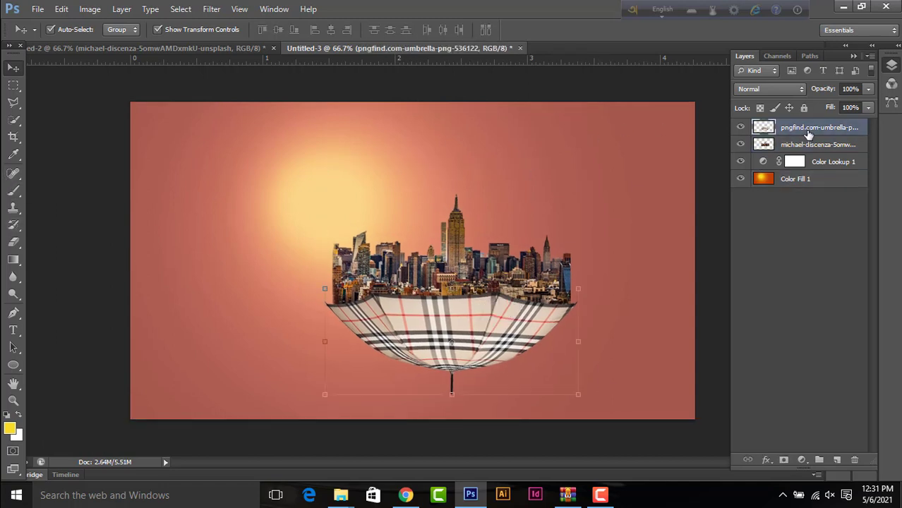
{"action": "double_click", "coordinate": [808, 131]}
{"action": "type", "text": "1"}
{"action": "double_click", "coordinate": [817, 145]}
{"action": "type", "text": "2"}
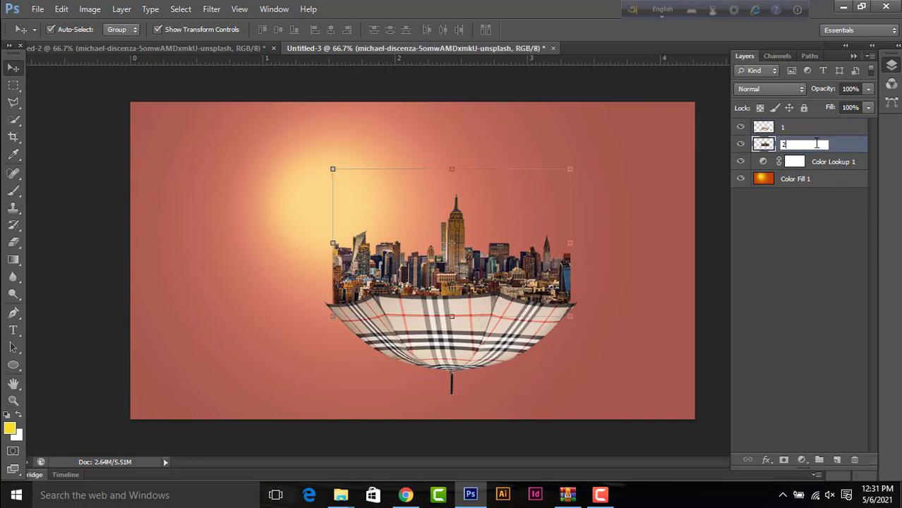
{"action": "key", "text": "Return"}
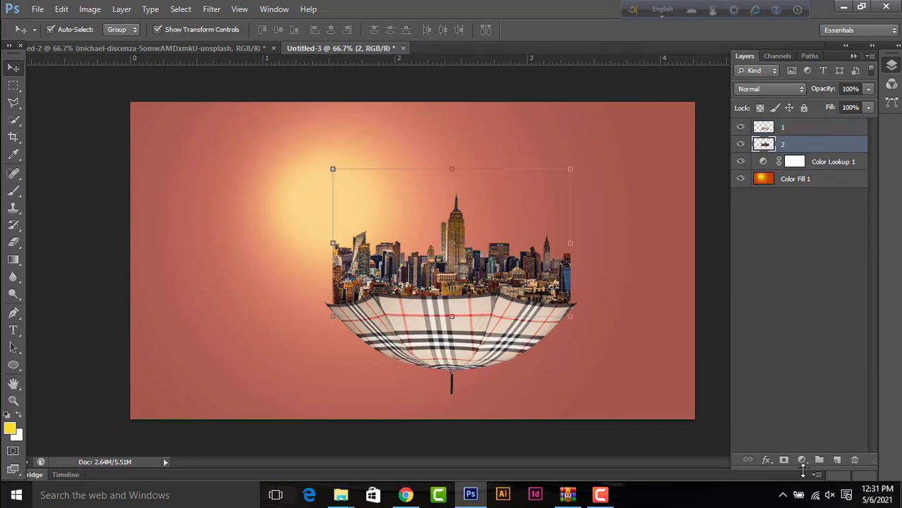
{"action": "left_click", "coordinate": [820, 134]}
{"action": "left_click", "coordinate": [837, 460]}
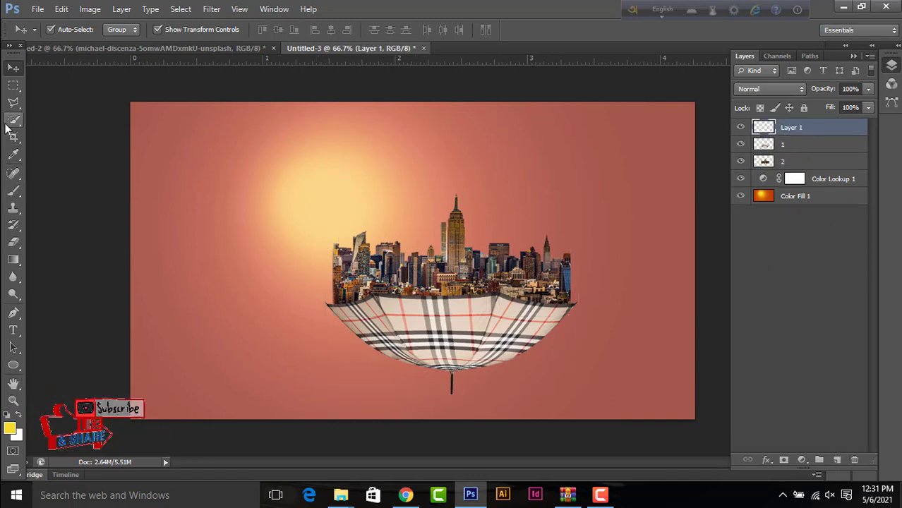
Step: Paint a soft dark grey blob over the city on Layer 1
{"action": "left_click", "coordinate": [13, 193]}
{"action": "left_click", "coordinate": [9, 429]}
{"action": "left_click_drag", "start_coordinate": [616, 264], "coordinate": [595, 276]}
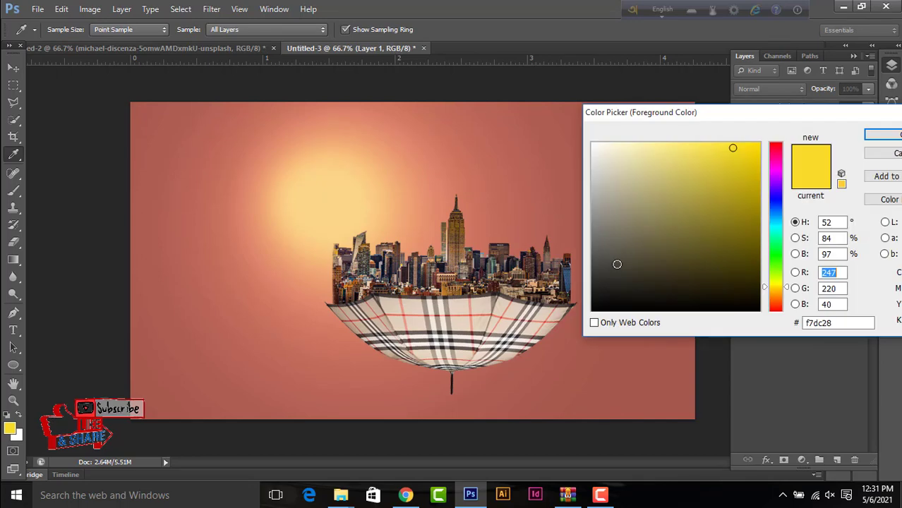
{"action": "left_click", "coordinate": [882, 134]}
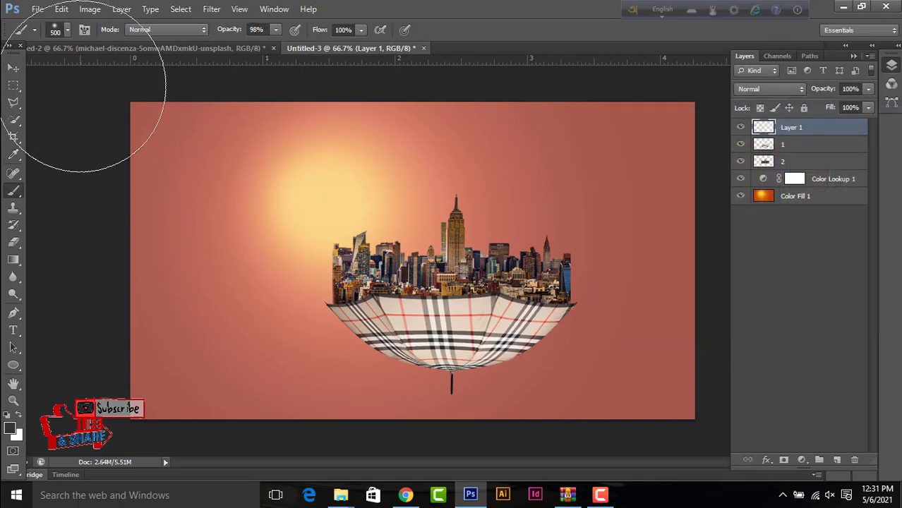
{"action": "left_click", "coordinate": [69, 32]}
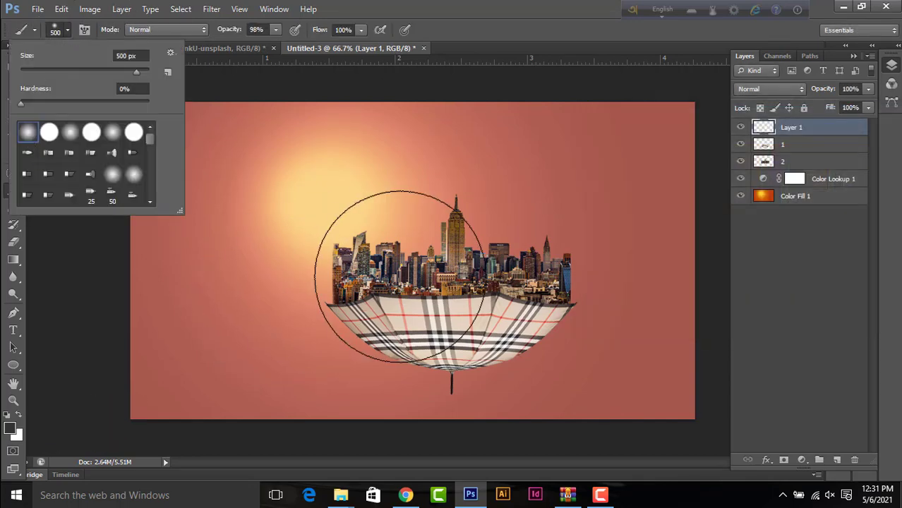
{"action": "left_click", "coordinate": [416, 237]}
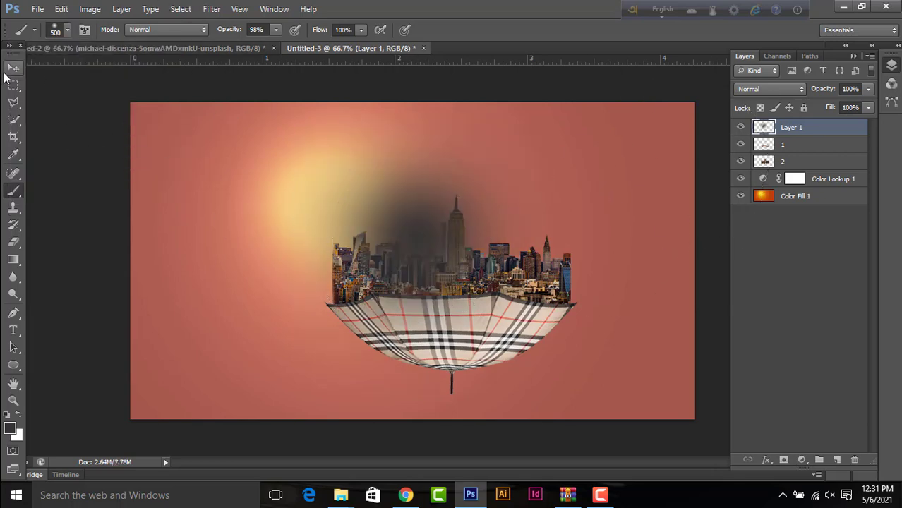
Step: Skew and squash the grey blob into a flat shadow beneath the umbrella
{"action": "left_click", "coordinate": [7, 71]}
{"action": "left_click", "coordinate": [61, 8]}
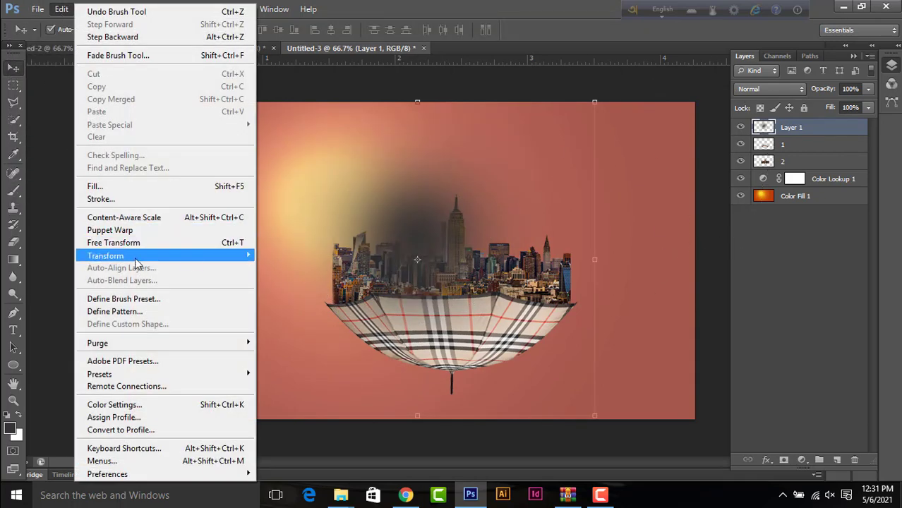
{"action": "mouse_move", "coordinate": [106, 256]}
{"action": "left_click", "coordinate": [282, 309]}
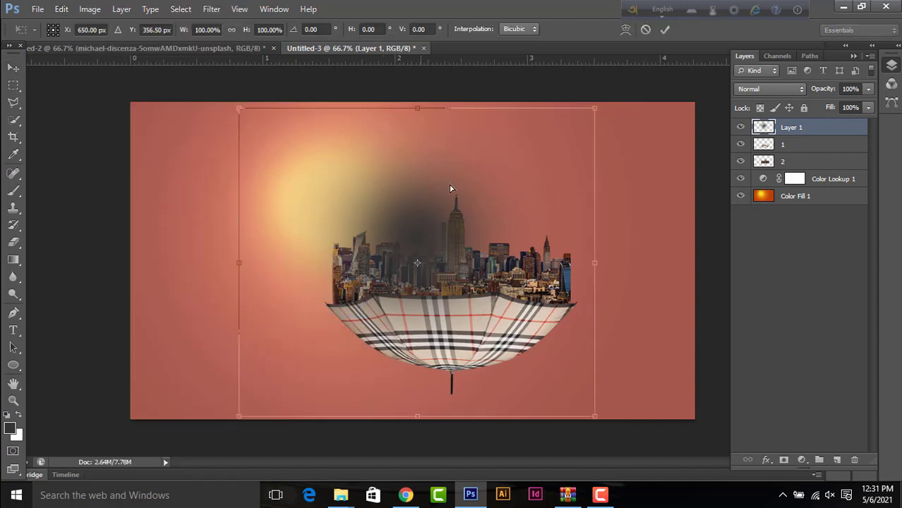
{"action": "left_click_drag", "start_coordinate": [418, 109], "coordinate": [456, 379]}
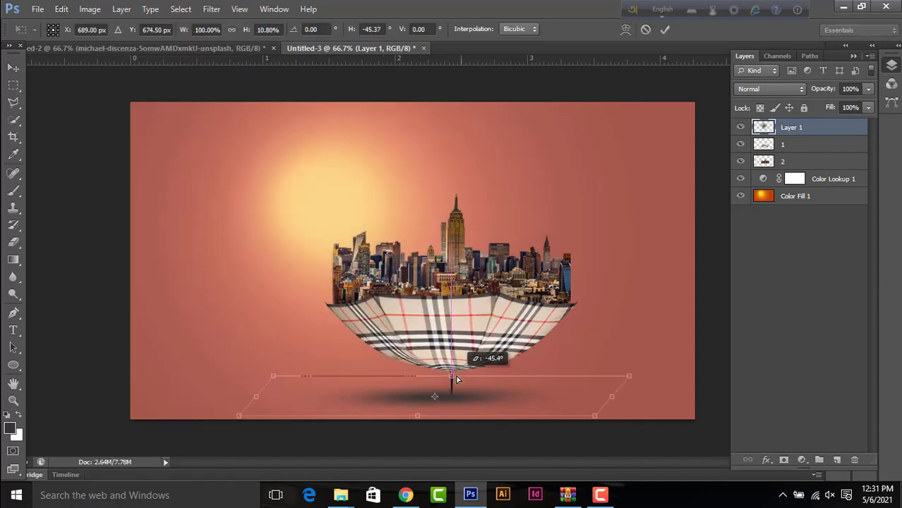
{"action": "left_click_drag", "start_coordinate": [456, 379], "coordinate": [413, 334]}
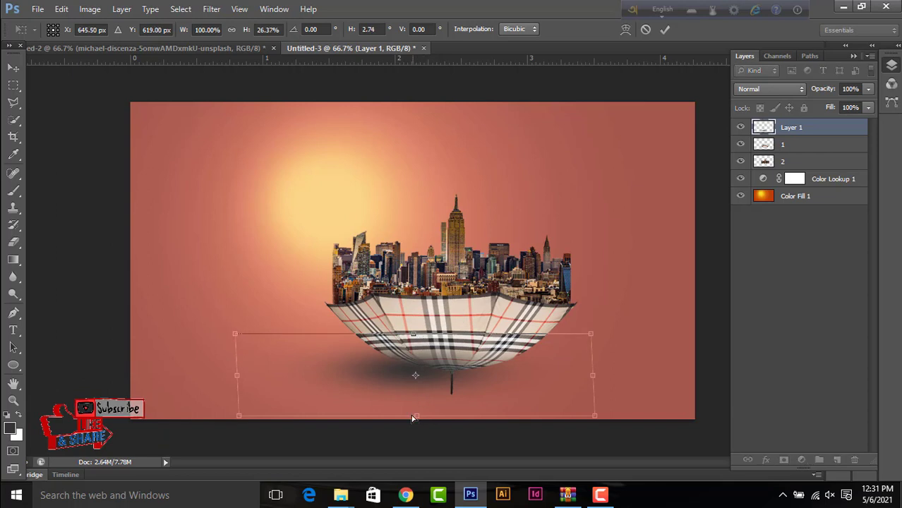
{"action": "mouse_move", "coordinate": [416, 418]}
{"action": "left_mouse_down"}
{"action": "mouse_move", "coordinate": [414, 394]}
{"action": "mouse_move", "coordinate": [458, 410]}
{"action": "left_mouse_up"}
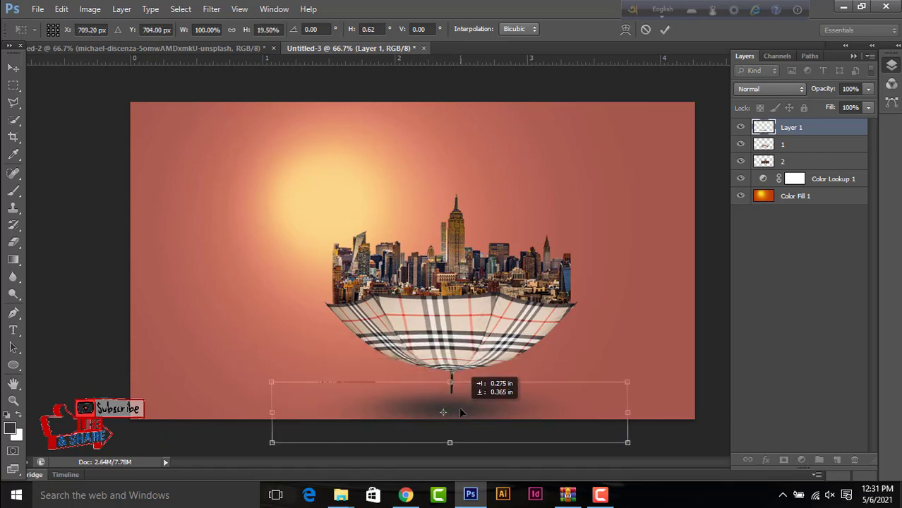
Step: Set the shadow's opacity to 76%, apply the transform, and shift it slightly left
{"action": "left_click", "coordinate": [869, 89]}
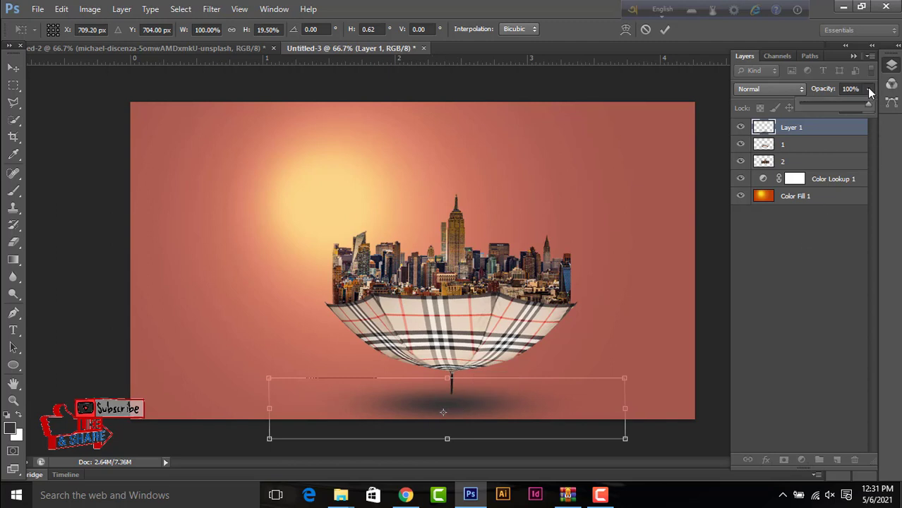
{"action": "left_click_drag", "start_coordinate": [865, 105], "coordinate": [853, 108]}
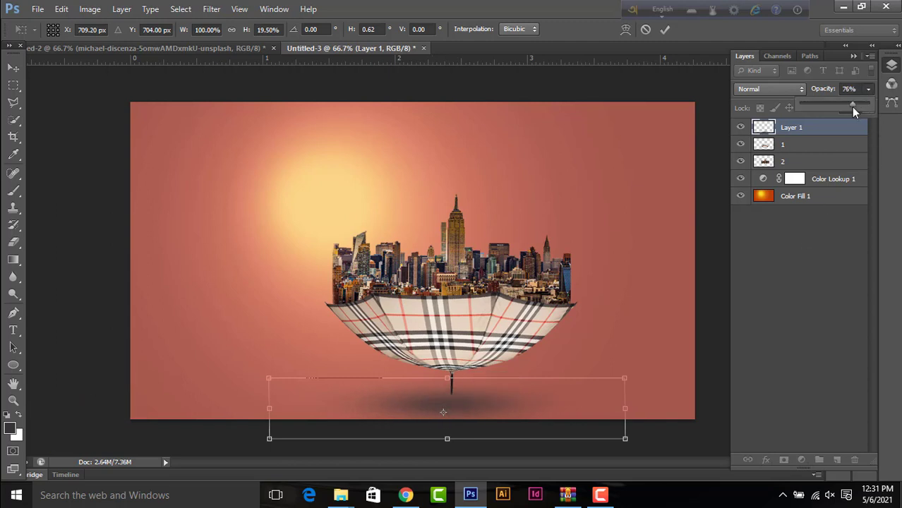
{"action": "left_click", "coordinate": [458, 404]}
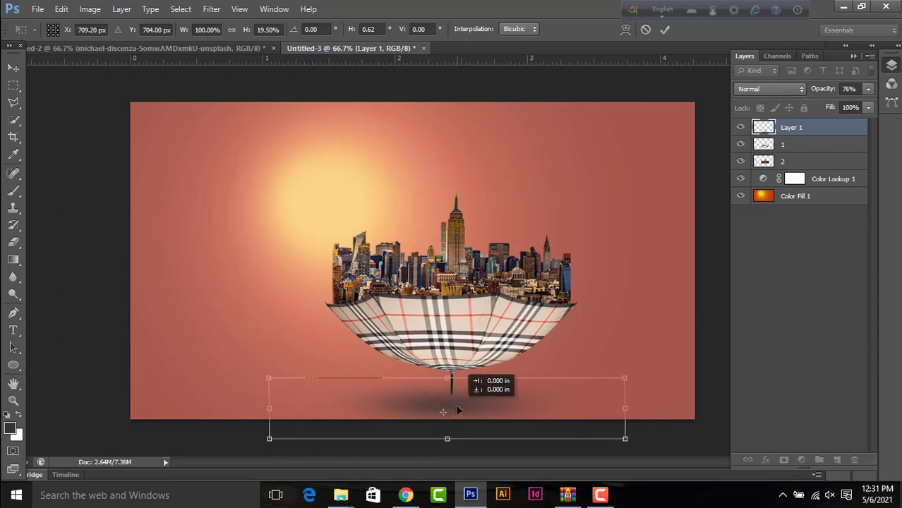
{"action": "key", "text": "shift+Down"}
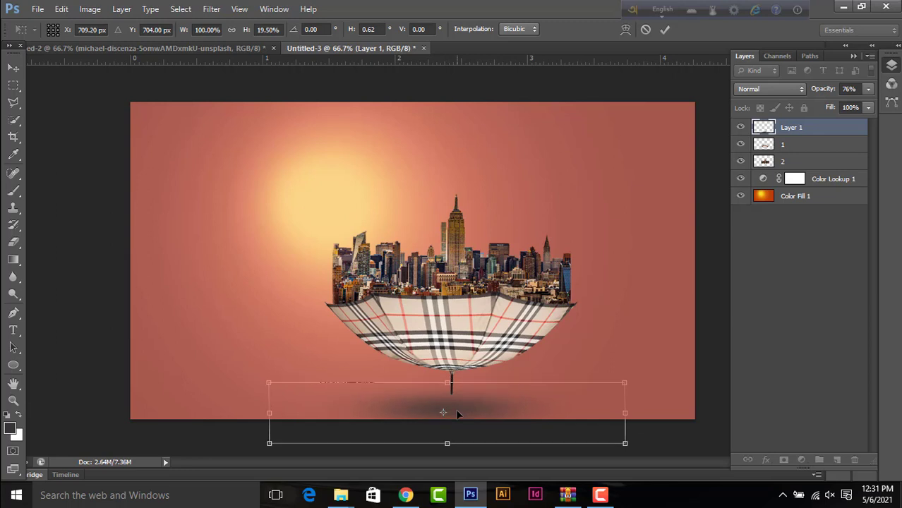
{"action": "key", "text": "Return"}
{"action": "left_click", "coordinate": [645, 303]}
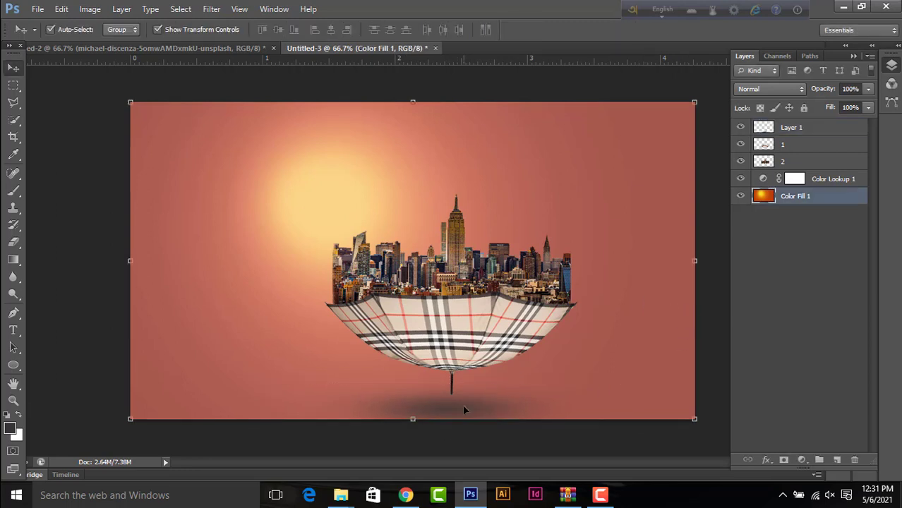
{"action": "left_click_drag", "start_coordinate": [463, 409], "coordinate": [457, 406]}
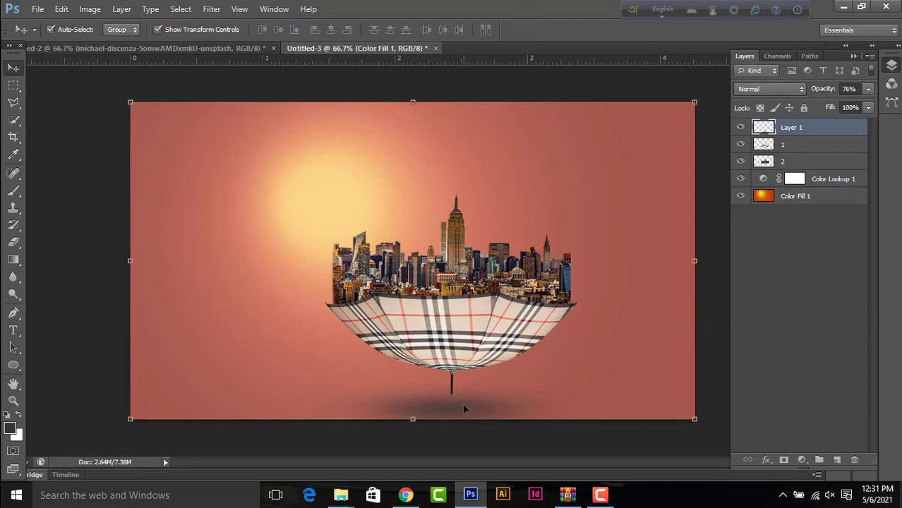
{"action": "left_click", "coordinate": [576, 386]}
{"action": "left_click", "coordinate": [454, 277]}
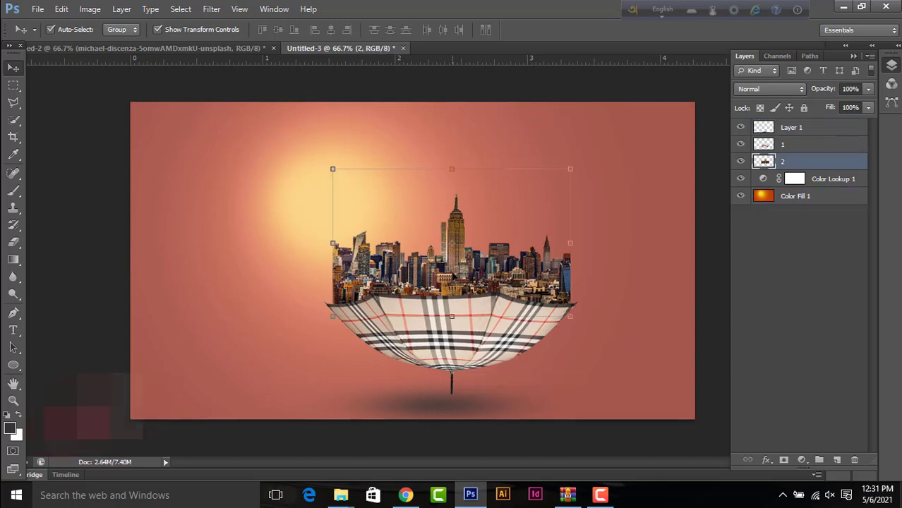
Step: Bring in the curved umbrella handle, scale it to about 72%, and seat it atop the central skyscraper
{"action": "left_click", "coordinate": [644, 271]}
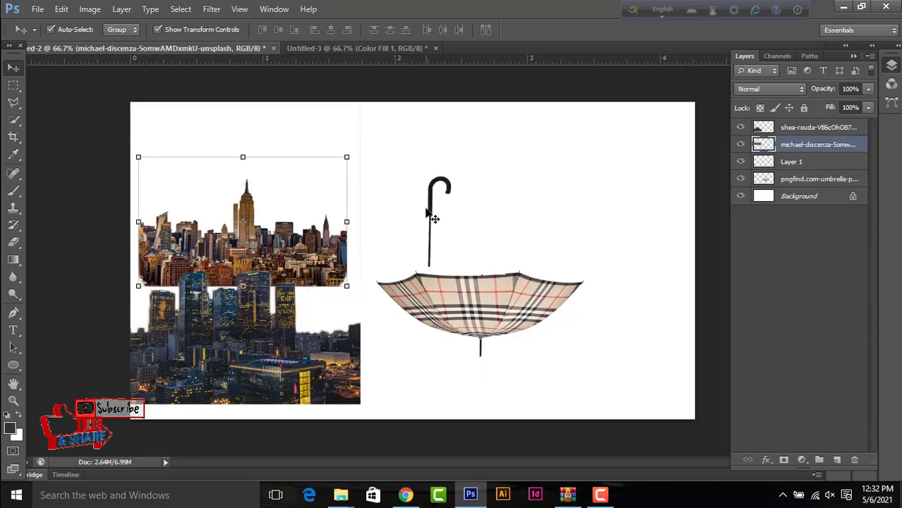
{"action": "left_click_drag", "start_coordinate": [438, 215], "coordinate": [472, 202]}
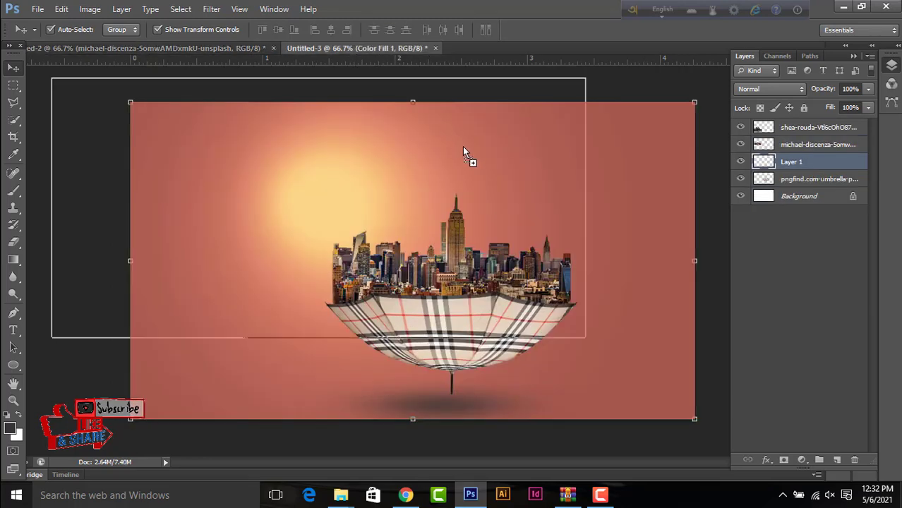
{"action": "left_click_drag", "start_coordinate": [483, 205], "coordinate": [480, 195]}
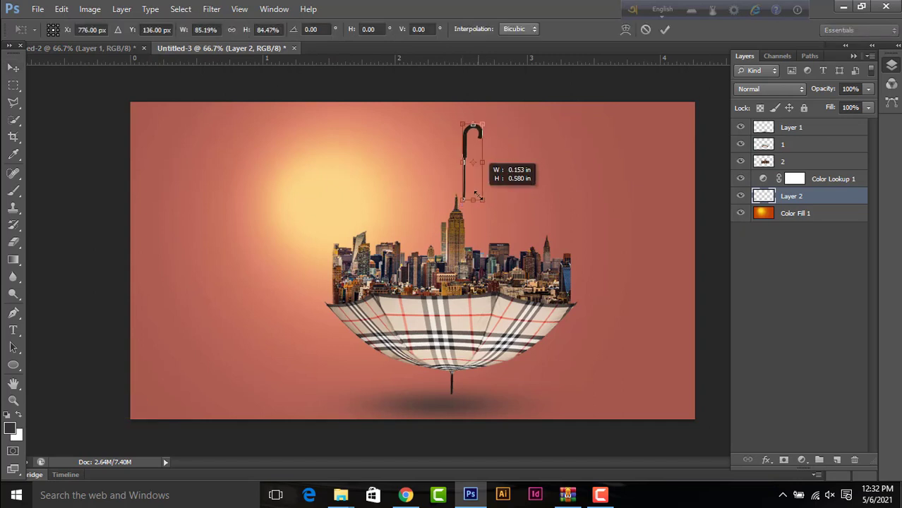
{"action": "left_click_drag", "start_coordinate": [467, 155], "coordinate": [459, 170]}
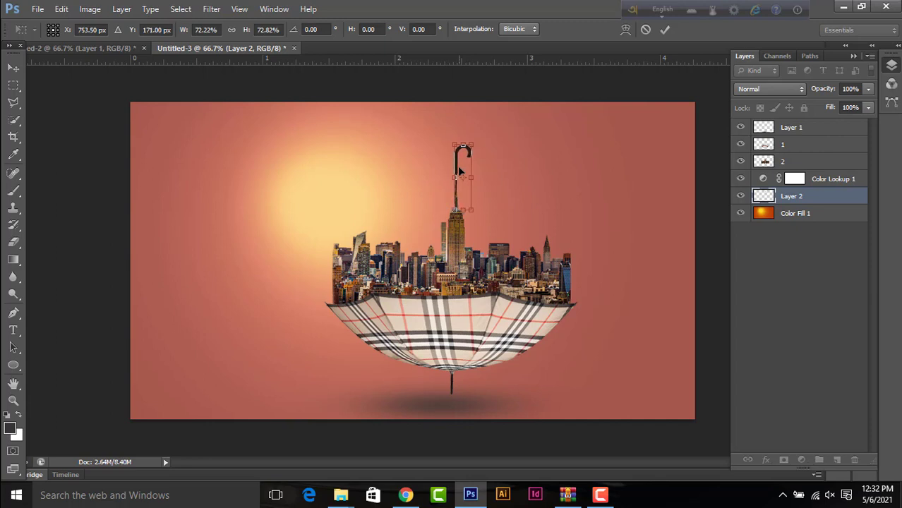
{"action": "key", "text": "Left"}
{"action": "key", "text": "Left"}
{"action": "key", "text": "Left"}
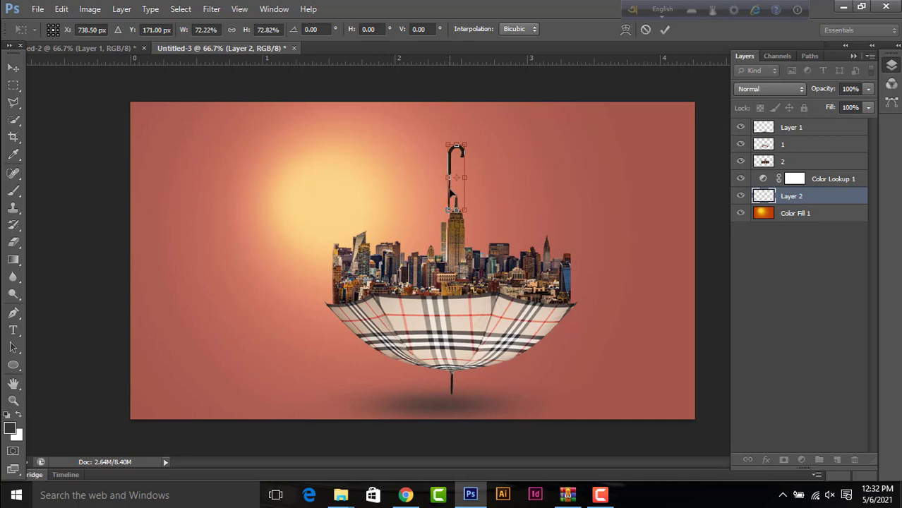
{"action": "left_click_drag", "start_coordinate": [453, 195], "coordinate": [456, 203]}
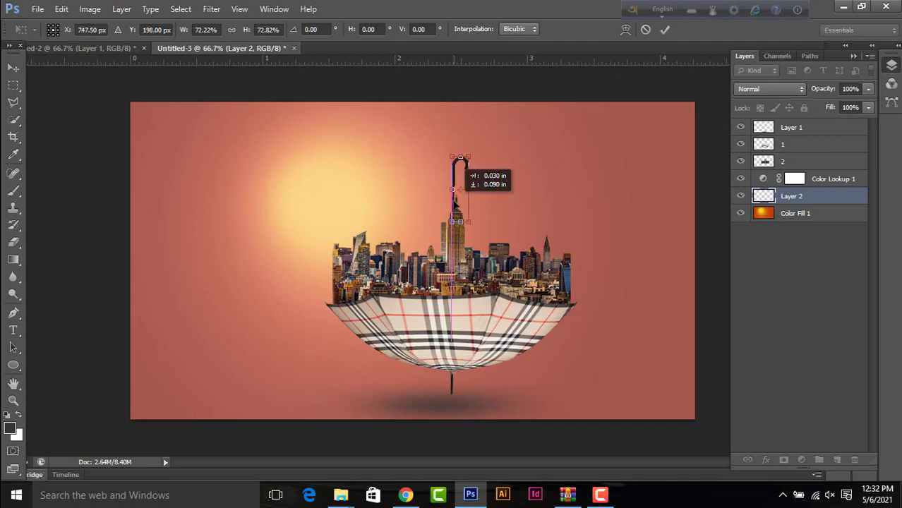
{"action": "key", "text": "Return"}
{"action": "left_click", "coordinate": [511, 201]}
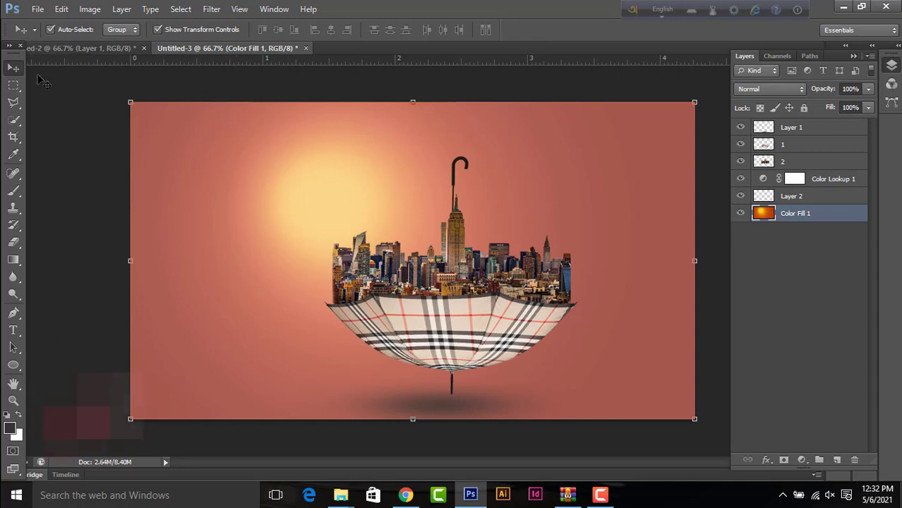
Step: Choose the cloud-shaped brush 907 and shrink it to size 250
{"action": "left_click", "coordinate": [16, 191]}
{"action": "left_click", "coordinate": [67, 29]}
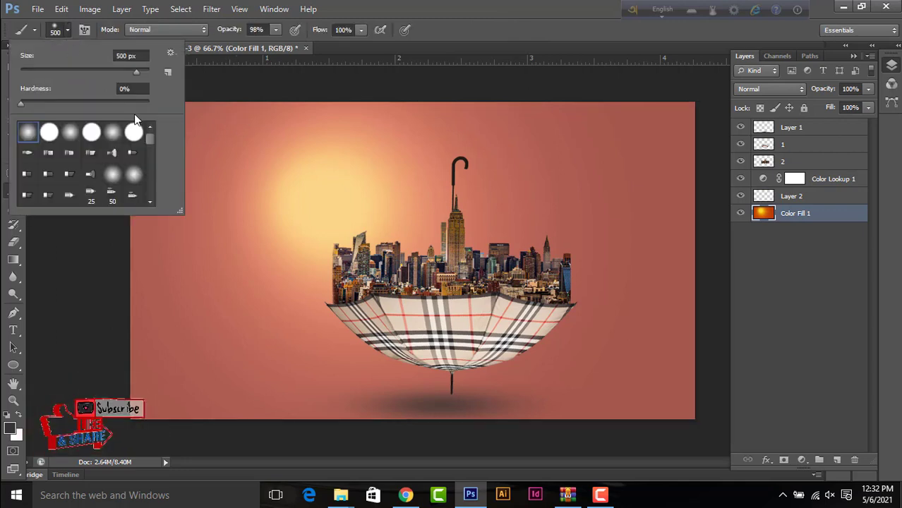
{"action": "left_click_drag", "start_coordinate": [153, 141], "coordinate": [159, 199]}
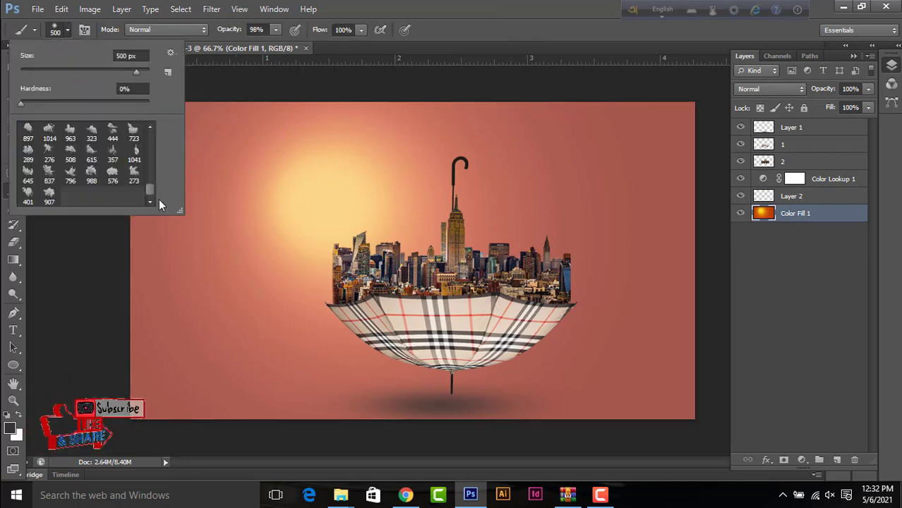
{"action": "left_click", "coordinate": [45, 199]}
{"action": "left_click", "coordinate": [64, 32]}
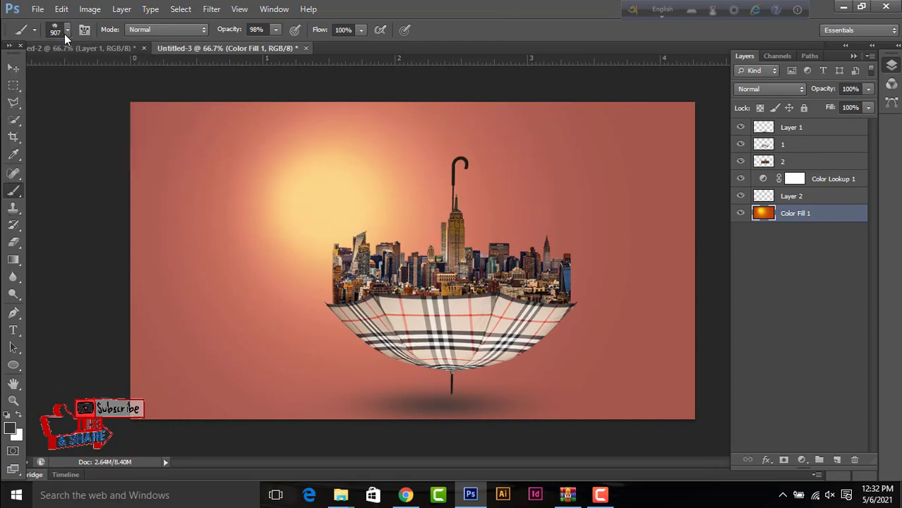
{"action": "key", "text": "bracketleft"}
{"action": "key", "text": "bracketleft"}
{"action": "key", "text": "bracketleft"}
{"action": "key", "text": "bracketleft"}
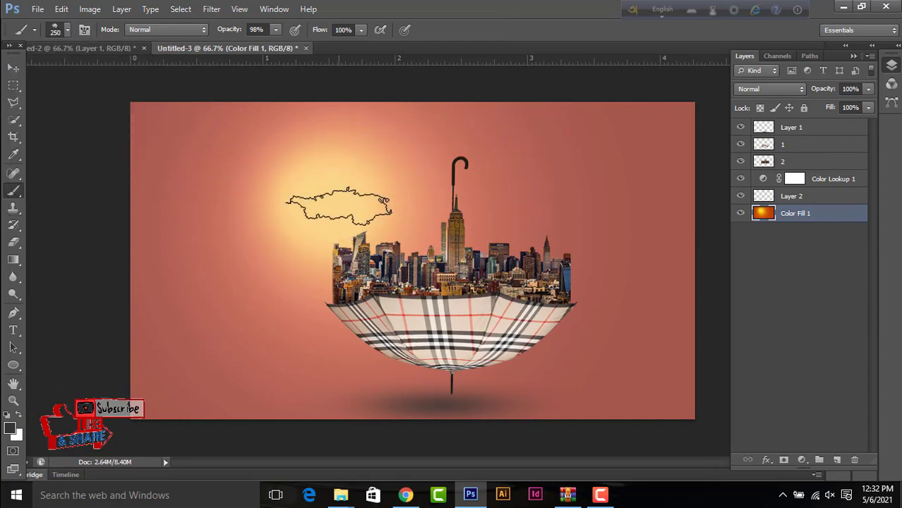
{"action": "key", "text": "bracketleft"}
Step: Undo a brown test cloud and set the painting colour to white
{"action": "left_click", "coordinate": [334, 223]}
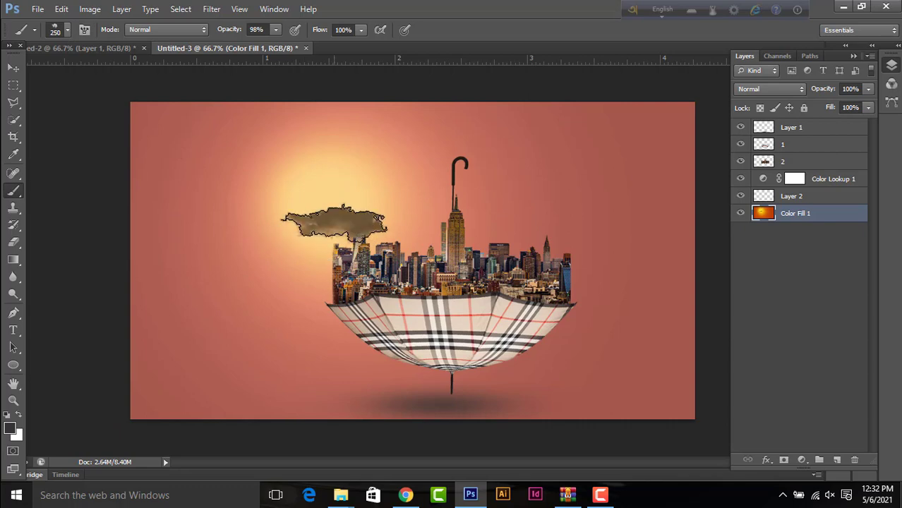
{"action": "key", "text": "ctrl+z"}
{"action": "left_click", "coordinate": [10, 429]}
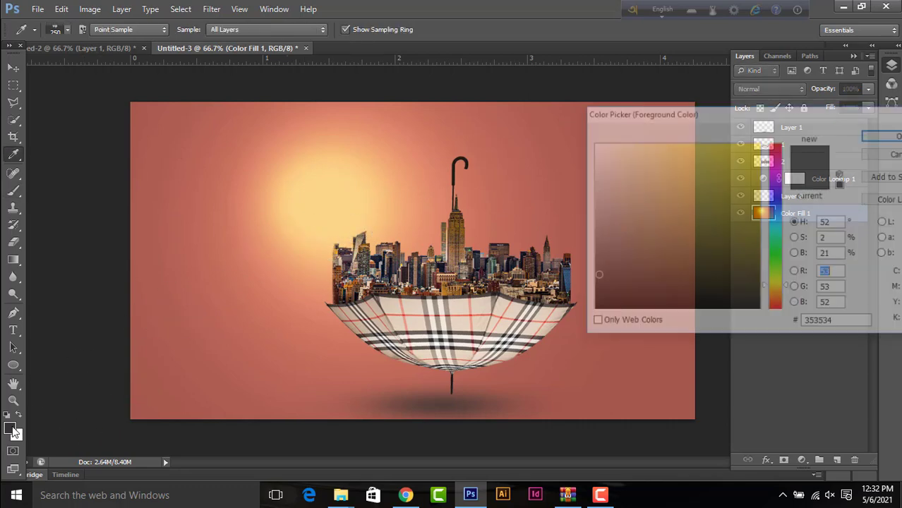
{"action": "left_click_drag", "start_coordinate": [640, 203], "coordinate": [593, 144]}
{"action": "left_click", "coordinate": [895, 134]}
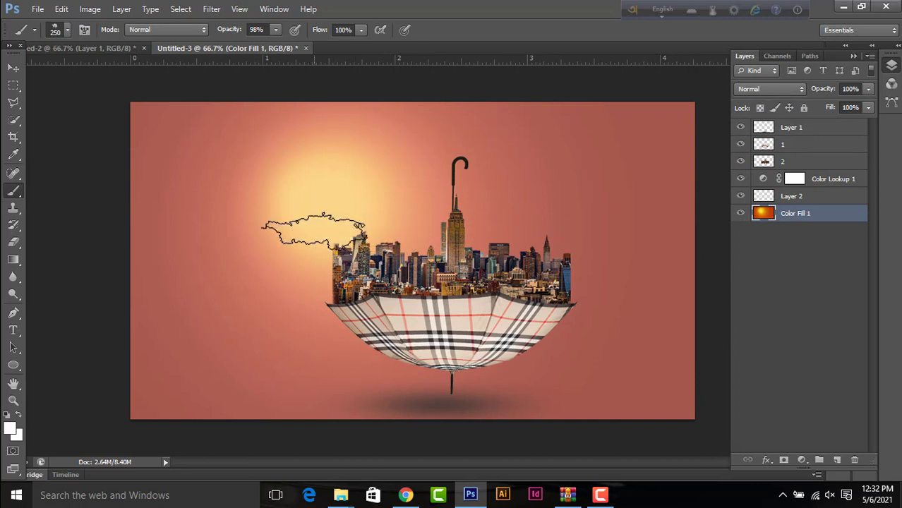
Step: Add a new empty layer above Layer 1 named br
{"action": "left_click", "coordinate": [814, 130]}
{"action": "left_click", "coordinate": [837, 460]}
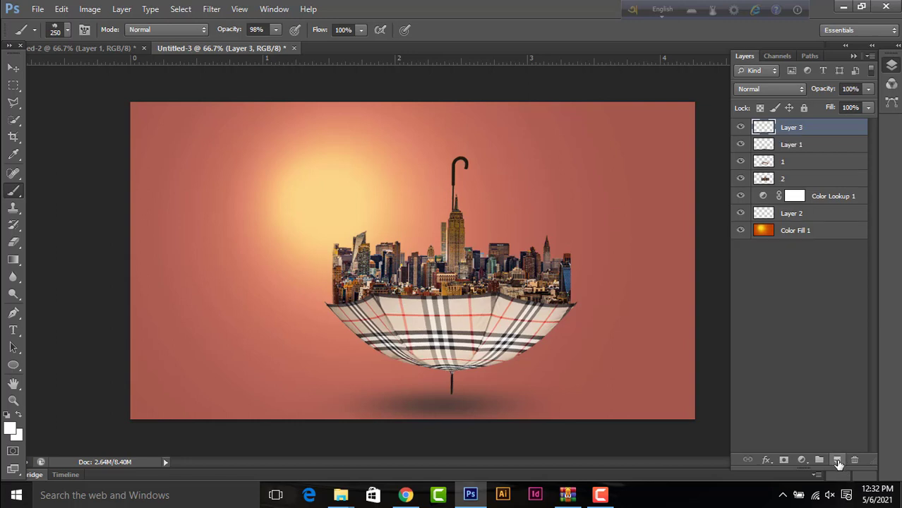
{"action": "double_click", "coordinate": [792, 128]}
{"action": "type", "text": "br"}
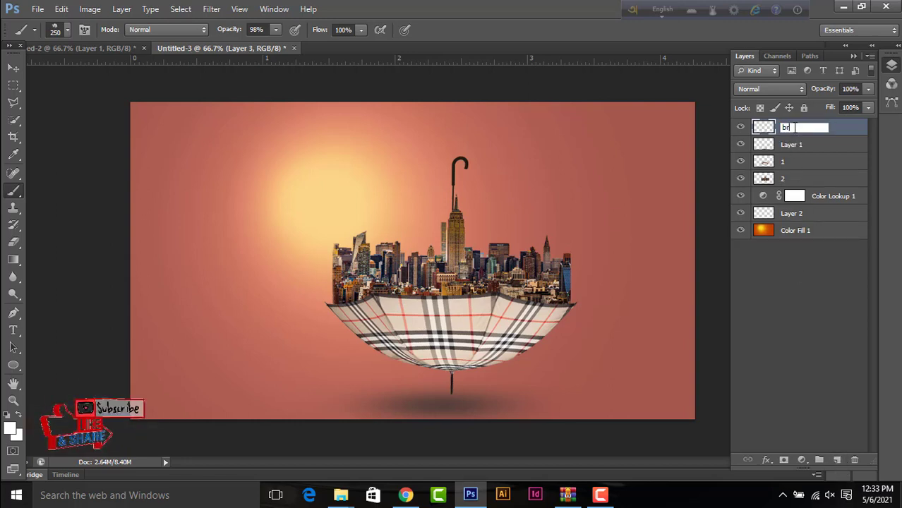
{"action": "key", "text": "Return"}
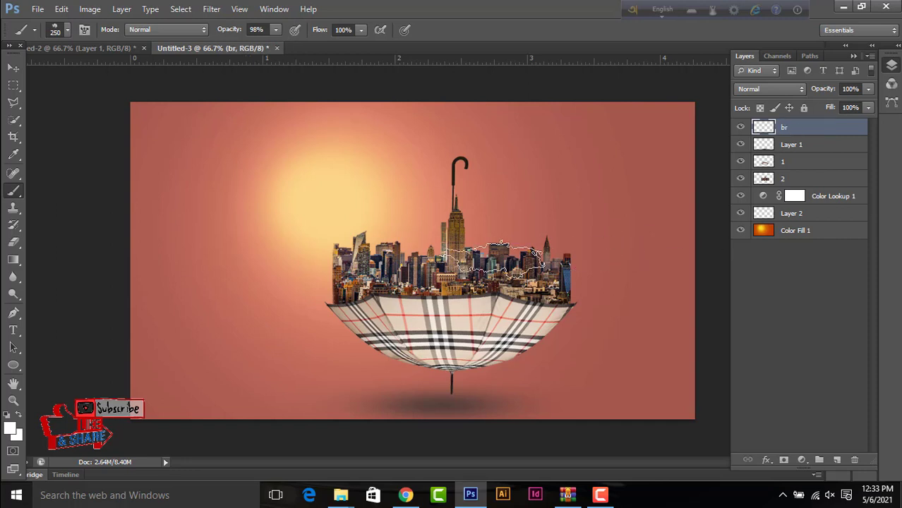
Step: Stamp white clouds over, above and right of the city
{"action": "left_click_drag", "start_coordinate": [373, 245], "coordinate": [365, 226]}
{"action": "left_click", "coordinate": [316, 232]}
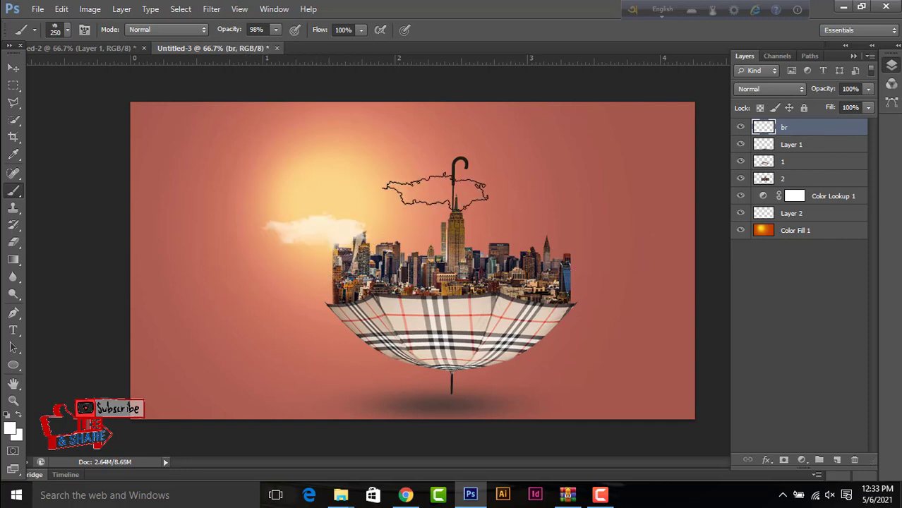
{"action": "left_click", "coordinate": [445, 201]}
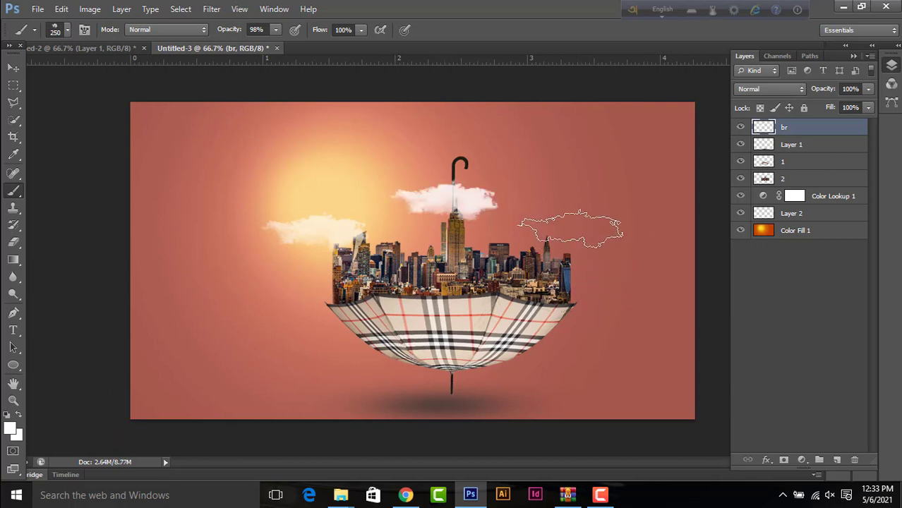
{"action": "left_click", "coordinate": [569, 230]}
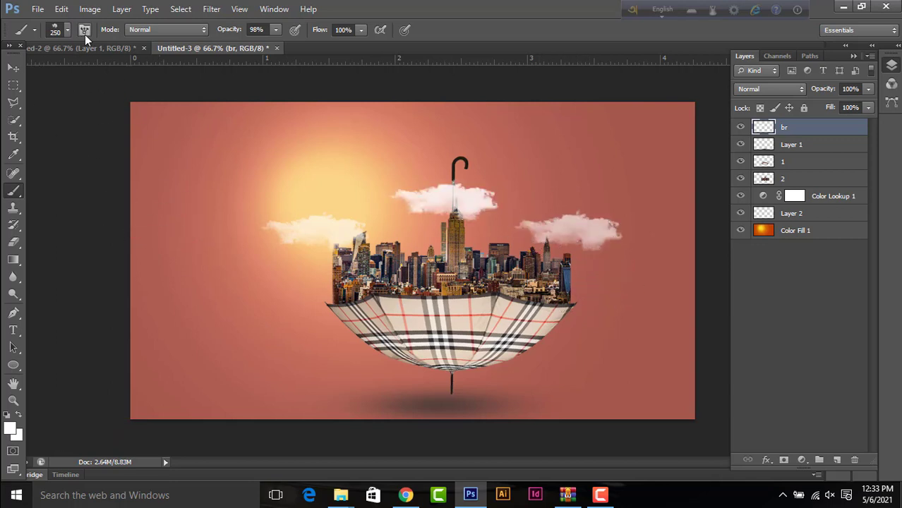
Step: Switch to a smaller, different cloud brush and stamp three more clouds around the skyline
{"action": "left_click", "coordinate": [67, 30]}
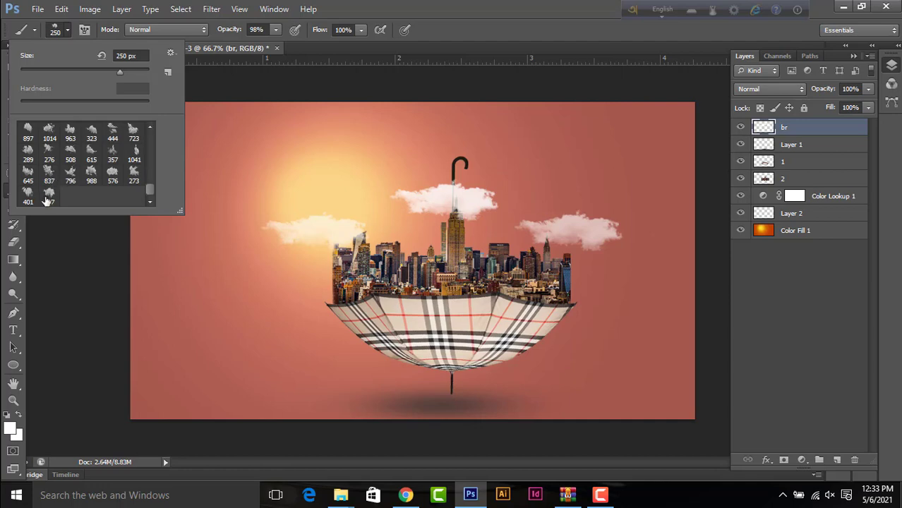
{"action": "left_click", "coordinate": [113, 181]}
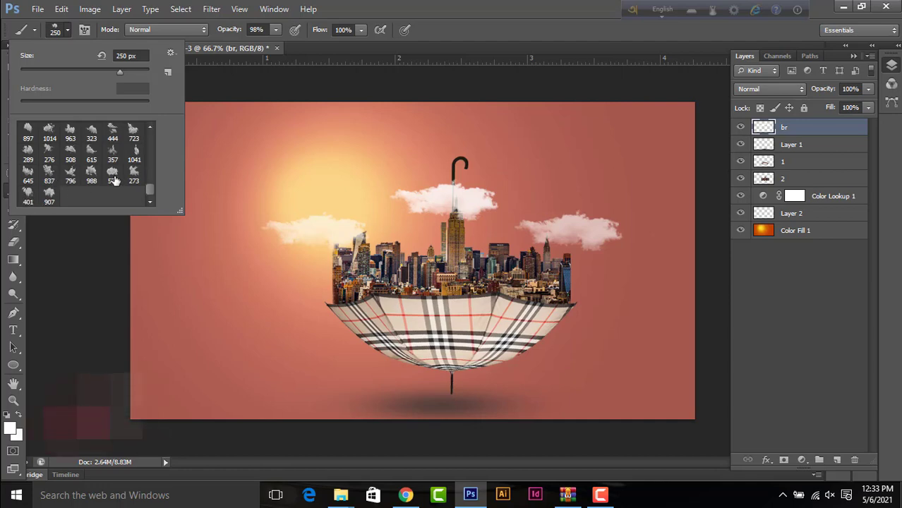
{"action": "left_click", "coordinate": [68, 31]}
{"action": "key", "text": "p"}
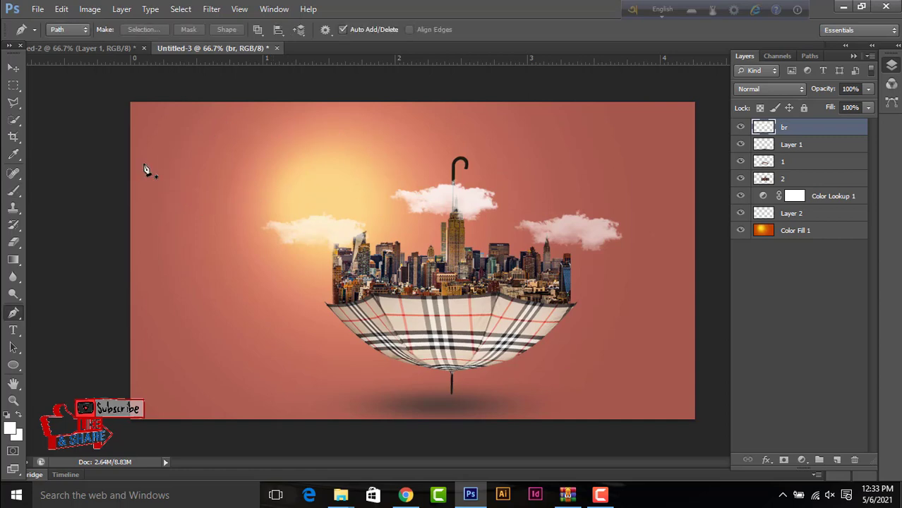
{"action": "left_click", "coordinate": [14, 190]}
{"action": "key", "text": "bracketleft"}
{"action": "key", "text": "bracketleft"}
{"action": "key", "text": "bracketleft"}
{"action": "key", "text": "bracketleft"}
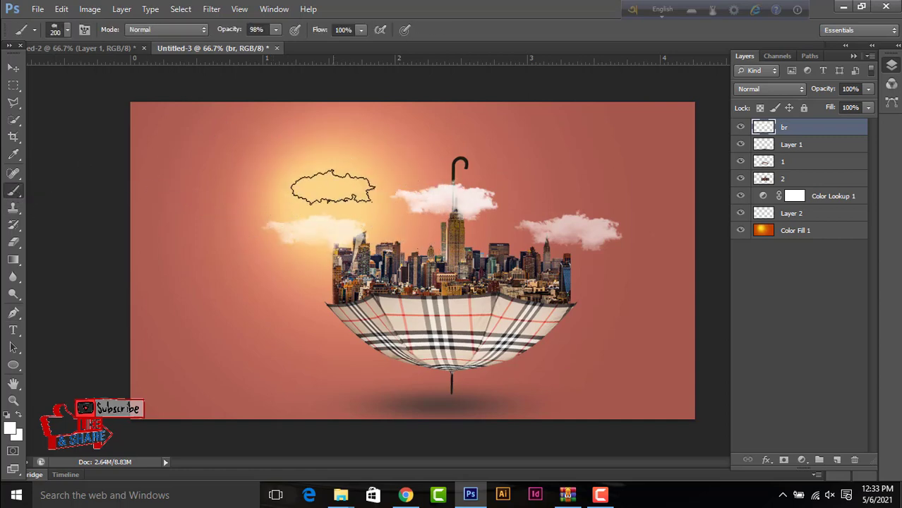
{"action": "key", "text": "bracketleft"}
{"action": "key", "text": "bracketleft"}
{"action": "left_click", "coordinate": [334, 197]}
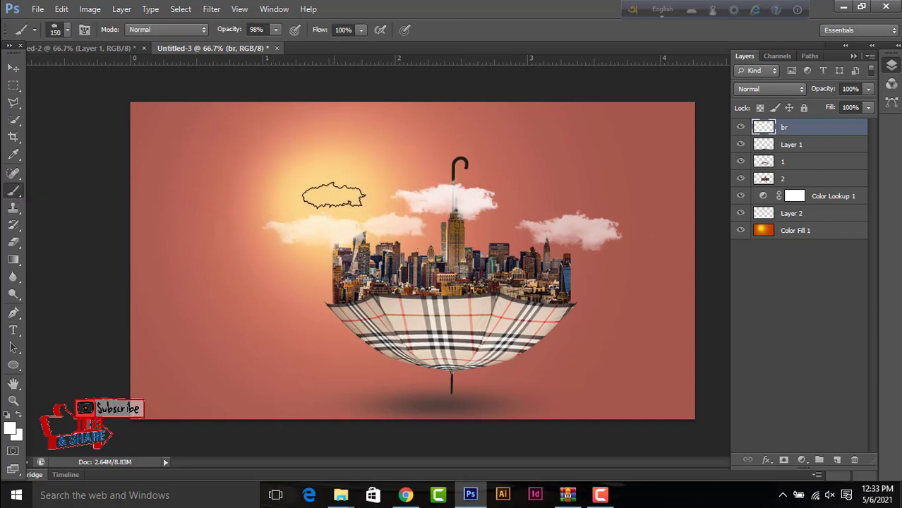
{"action": "left_click", "coordinate": [545, 201]}
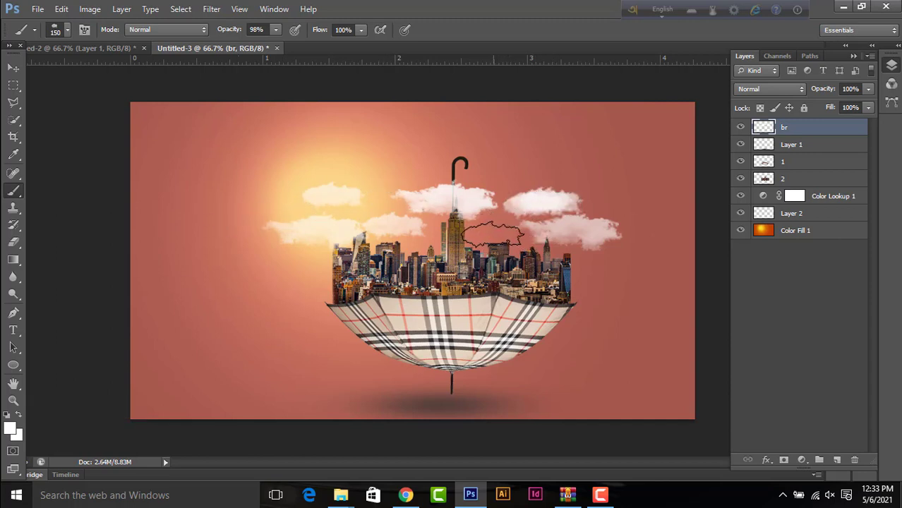
{"action": "left_click", "coordinate": [493, 236]}
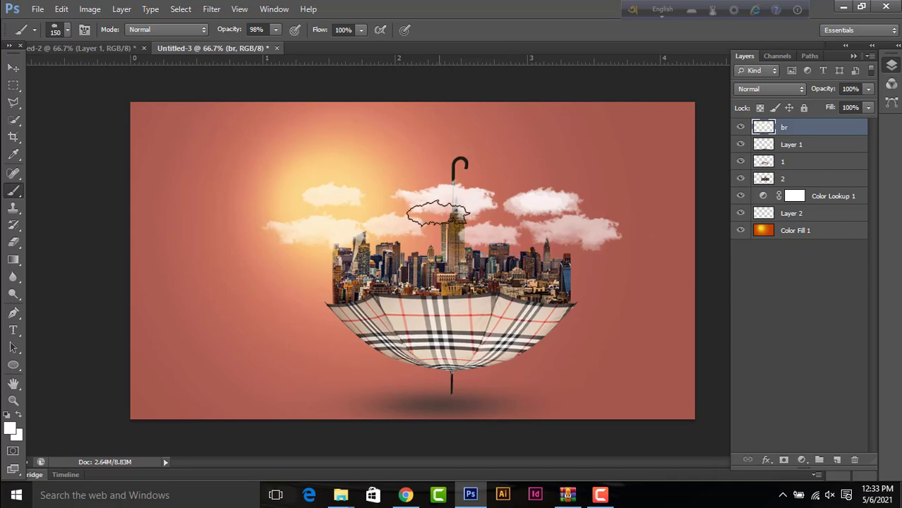
Step: Stamp a cloud above the umbrella handle with the 357 cloud brush, then select layer 2
{"action": "left_click", "coordinate": [66, 29]}
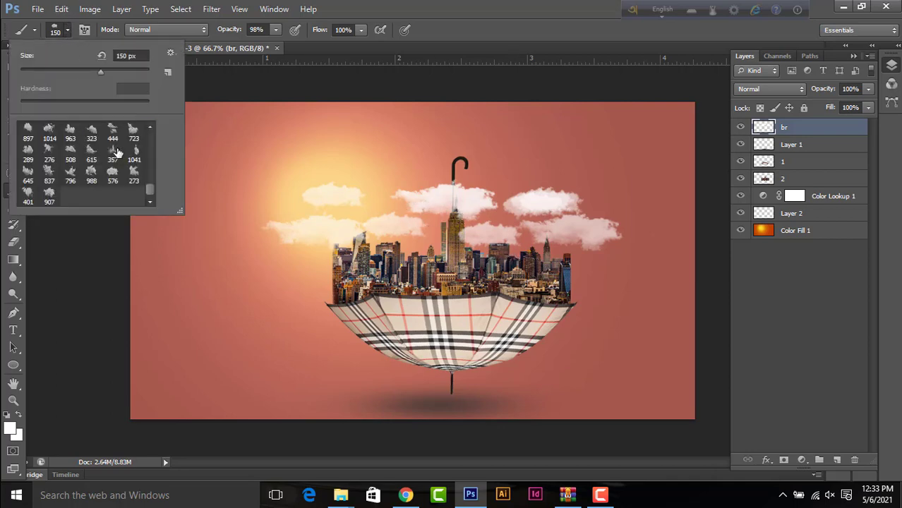
{"action": "left_click", "coordinate": [107, 155]}
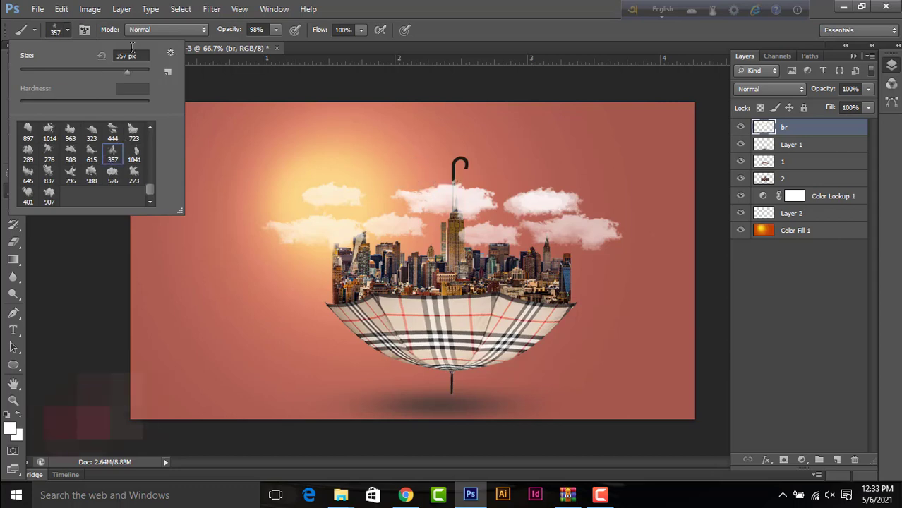
{"action": "left_click", "coordinate": [68, 32]}
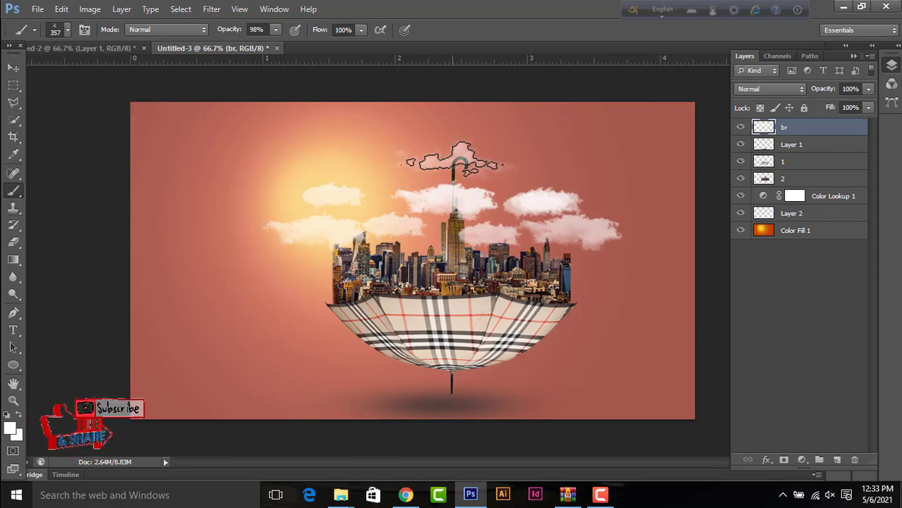
{"action": "left_click", "coordinate": [456, 158]}
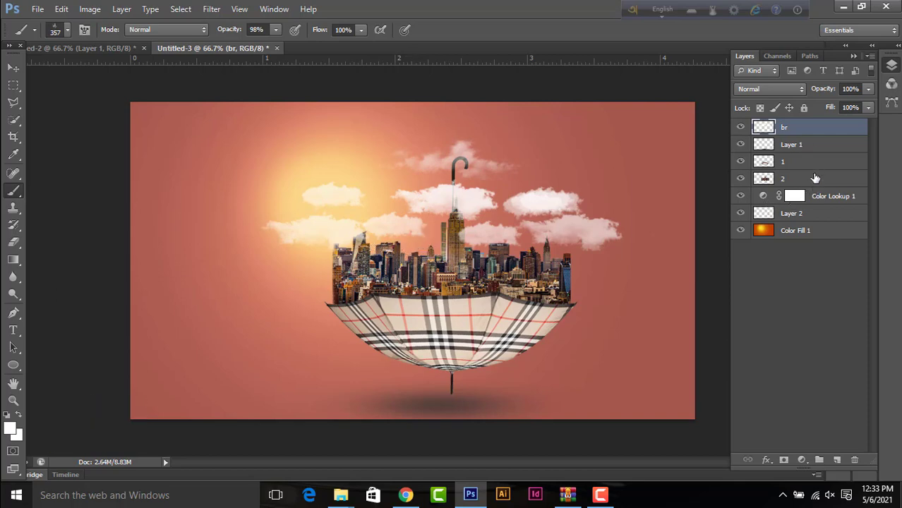
{"action": "left_click", "coordinate": [814, 181]}
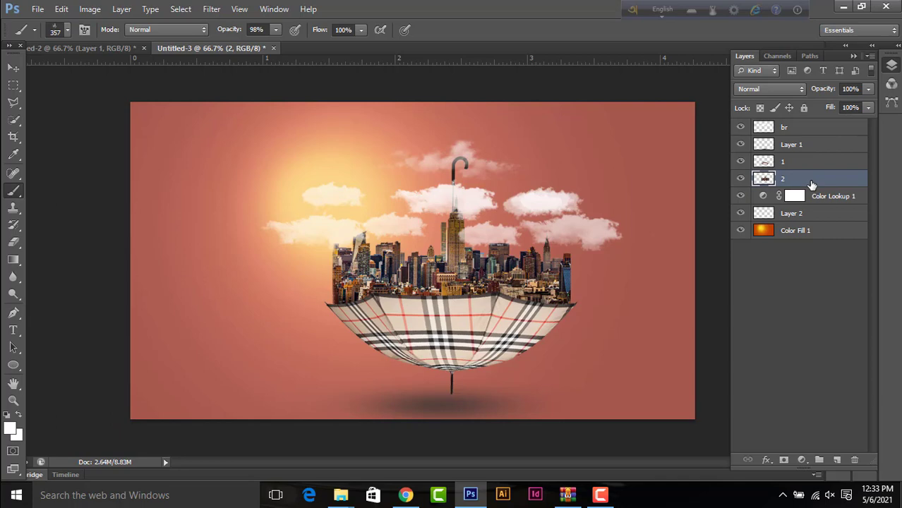
Step: Add a new layer below layer 2, stamp a cloud, and hide layer br
{"action": "left_click", "coordinate": [838, 458]}
{"action": "left_click_drag", "start_coordinate": [809, 185], "coordinate": [812, 208]}
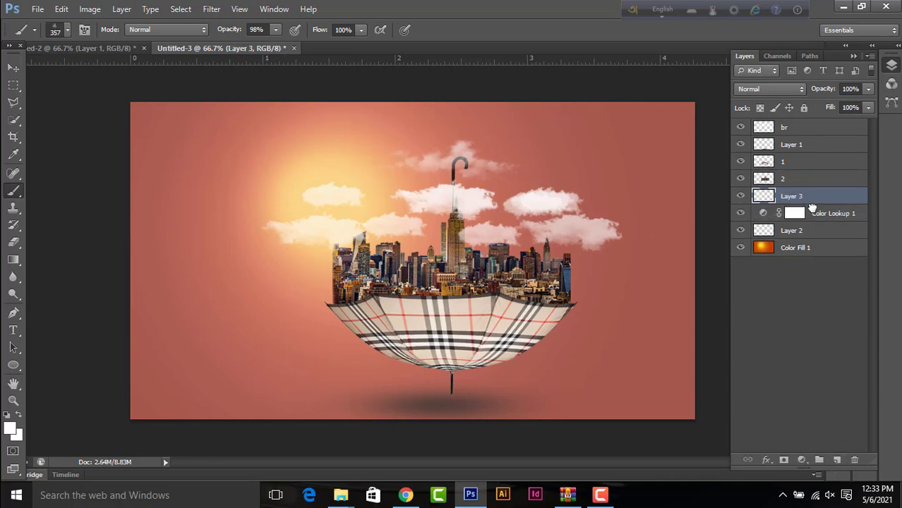
{"action": "left_click", "coordinate": [431, 243]}
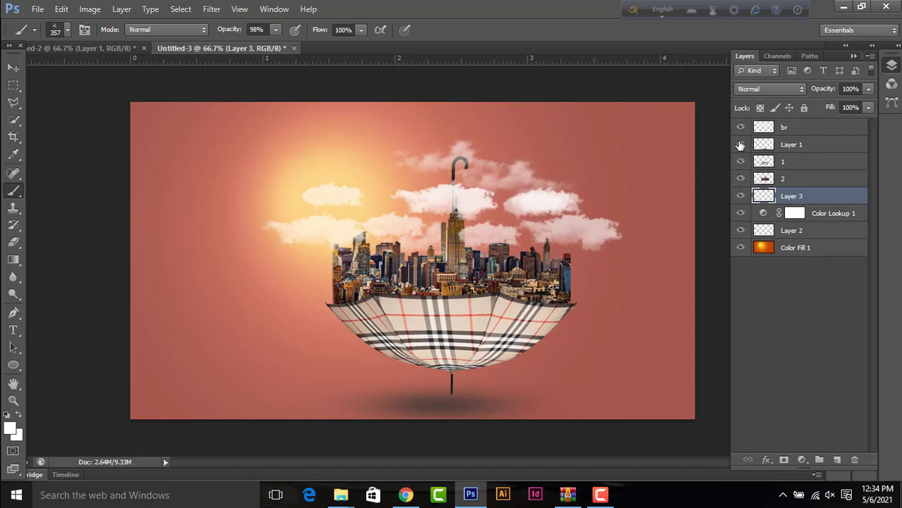
{"action": "left_click", "coordinate": [740, 127]}
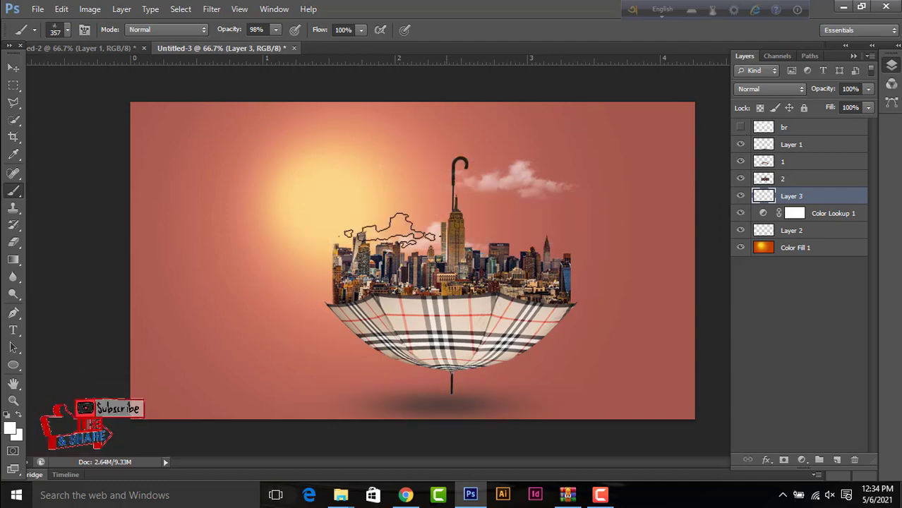
Step: Stamp soft clouds around the tower and skyline, then a size-500 cloud above
{"action": "left_click", "coordinate": [373, 202]}
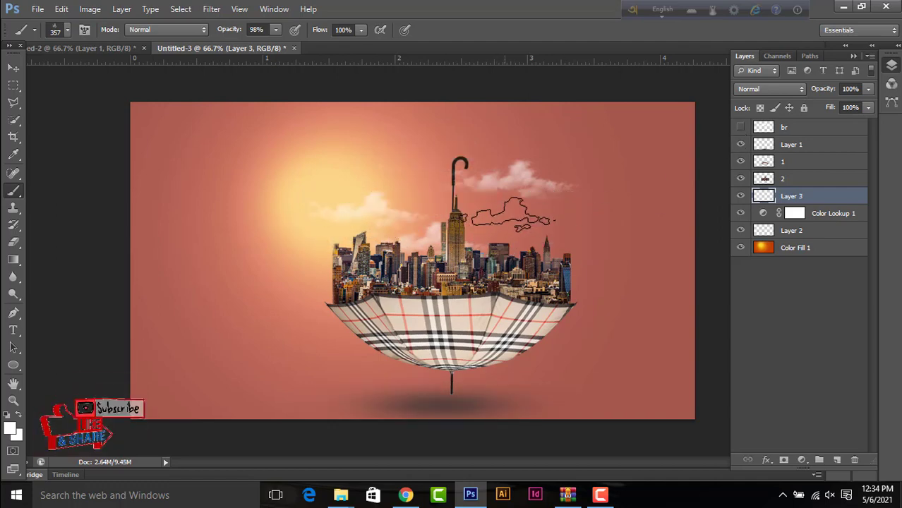
{"action": "left_click", "coordinate": [513, 216]}
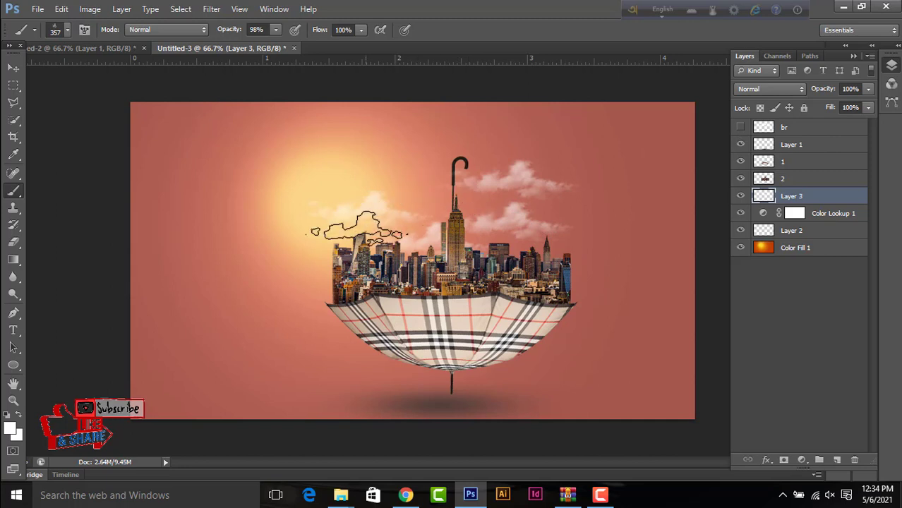
{"action": "left_click", "coordinate": [303, 250]}
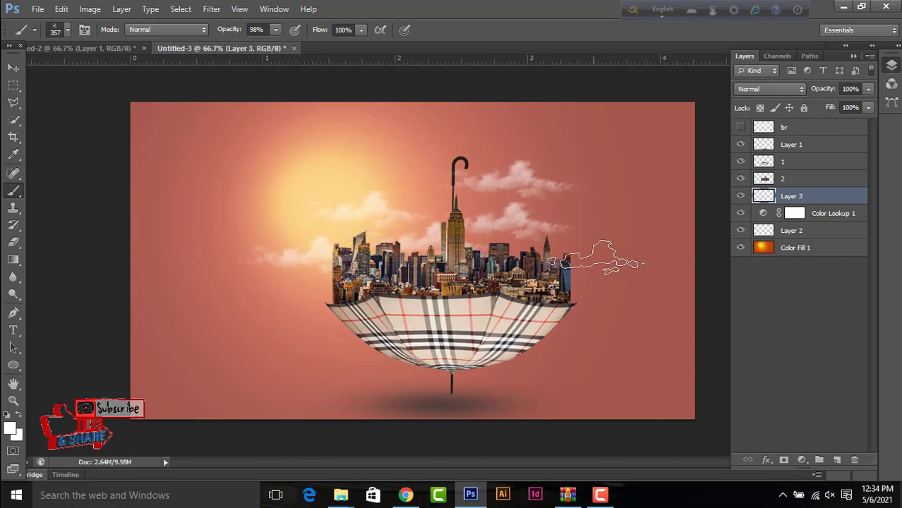
{"action": "left_click", "coordinate": [595, 259]}
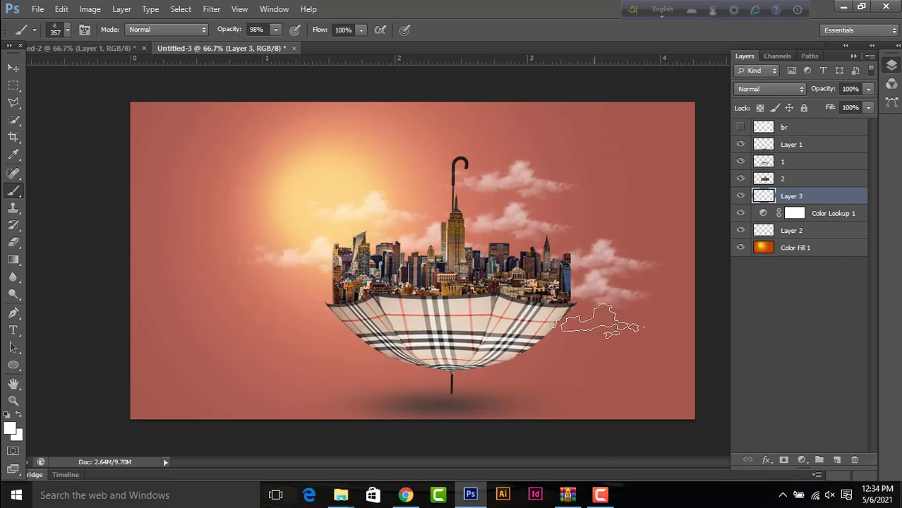
{"action": "left_click", "coordinate": [300, 297]}
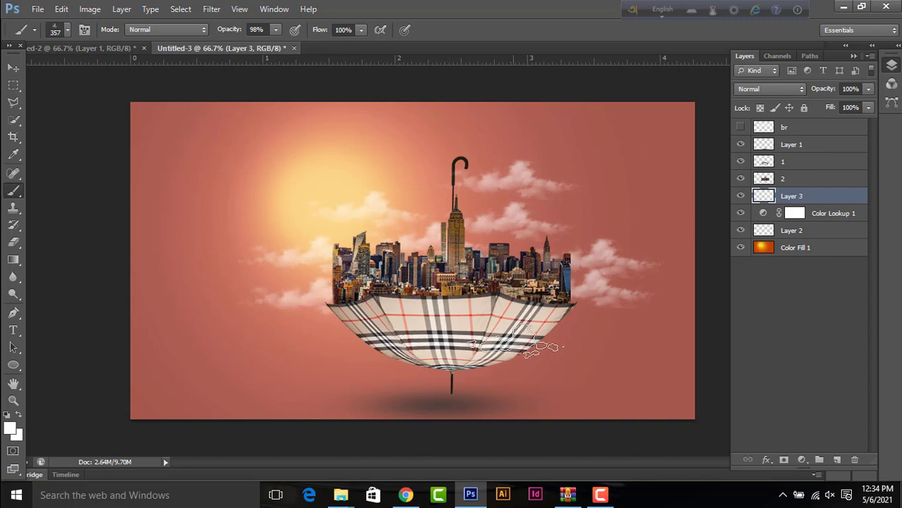
{"action": "key", "text": "bracketright"}
{"action": "key", "text": "bracketright"}
{"action": "key", "text": "bracketright"}
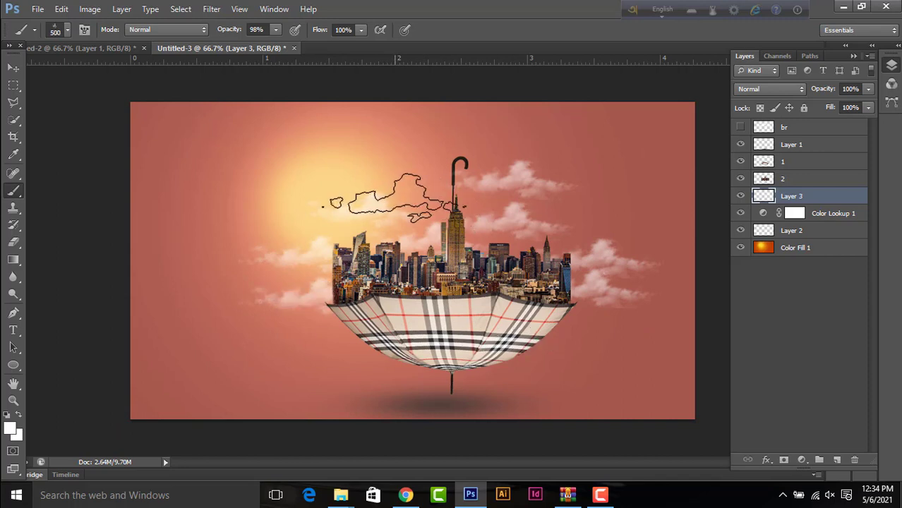
{"action": "left_click", "coordinate": [394, 196]}
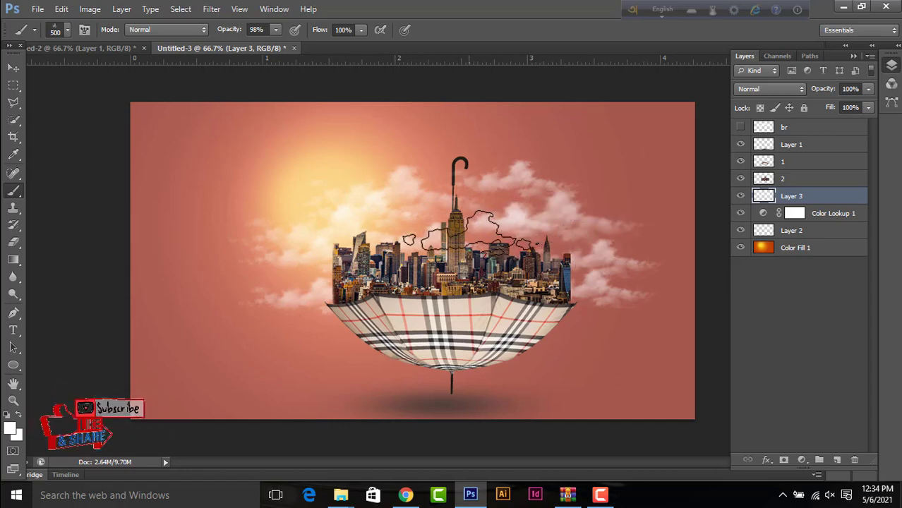
Step: Delete the hidden br layer and add a new empty top layer
{"action": "left_click", "coordinate": [792, 132]}
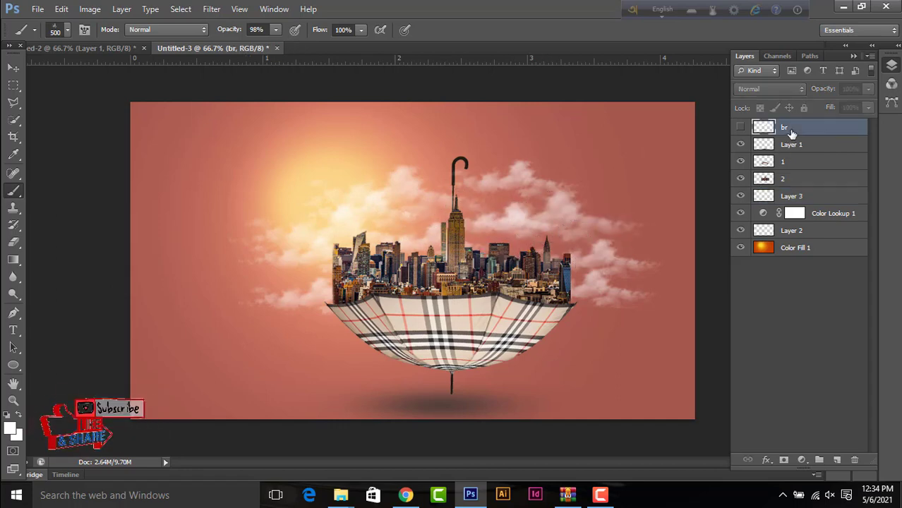
{"action": "key", "text": "Delete"}
{"action": "left_click", "coordinate": [836, 460]}
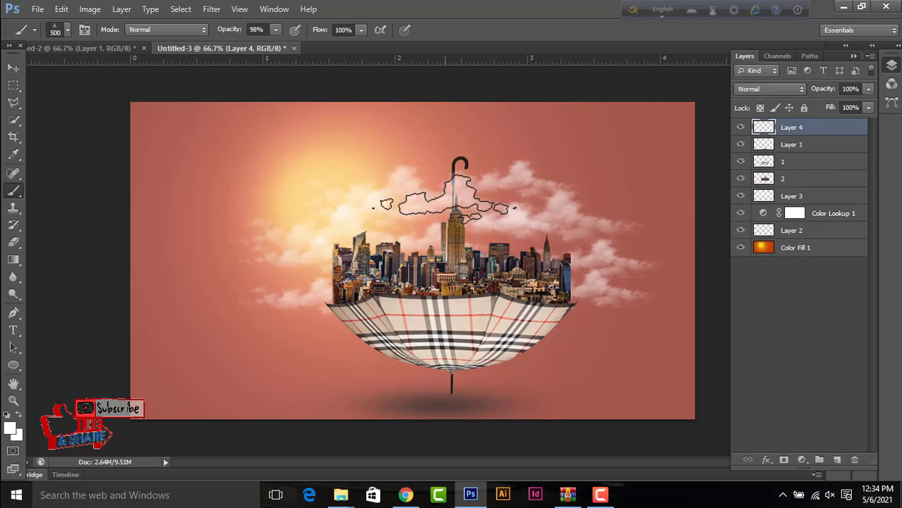
Step: Paint soft white mist over the spire top with a size-300 cloud brush, then select Color Fill 1
{"action": "key", "text": "bracketright"}
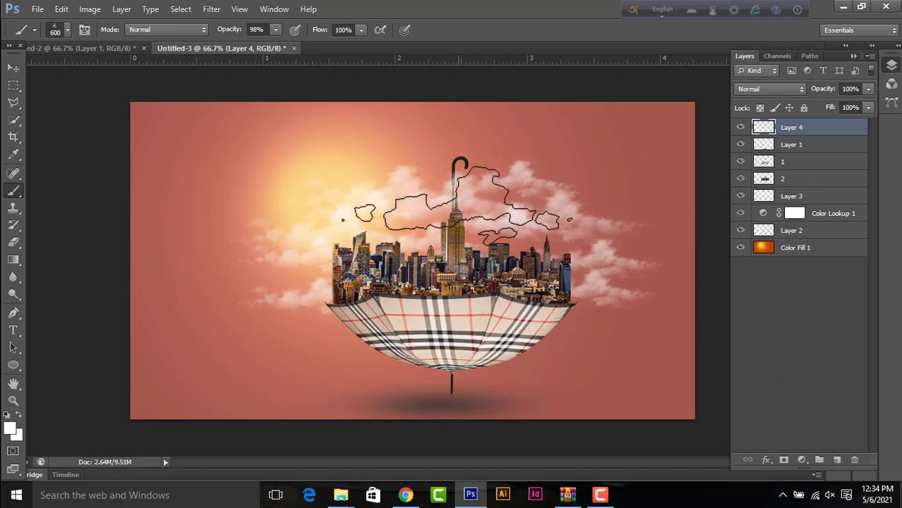
{"action": "key", "text": "bracketleft"}
{"action": "key", "text": "bracketleft"}
{"action": "key", "text": "bracketleft"}
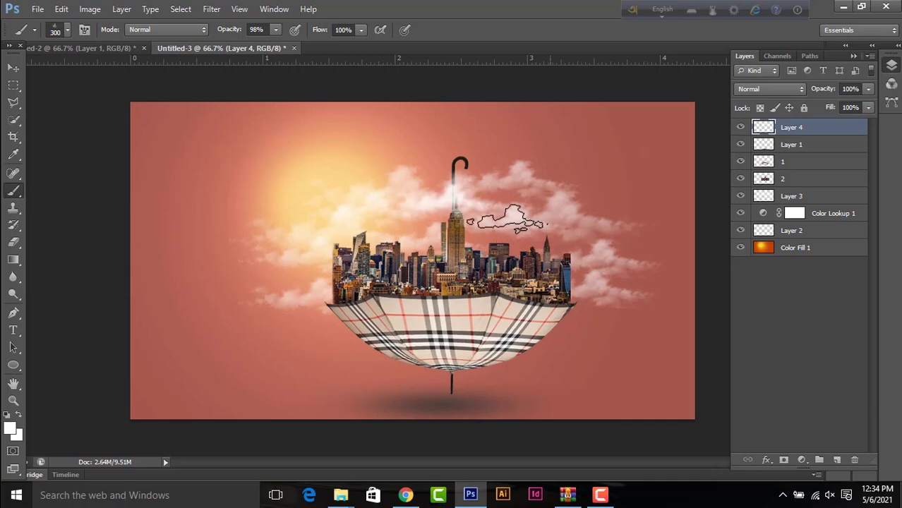
{"action": "left_click", "coordinate": [449, 202]}
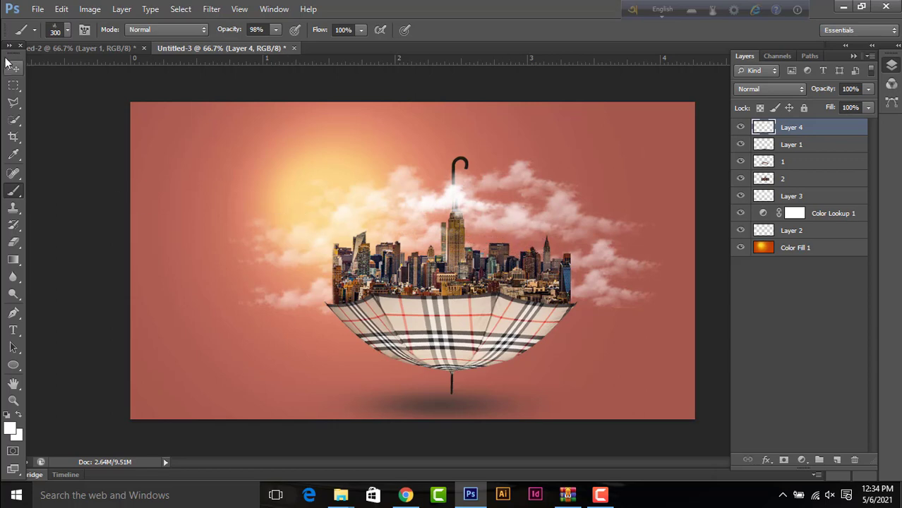
{"action": "left_click", "coordinate": [12, 70]}
{"action": "left_click", "coordinate": [785, 250]}
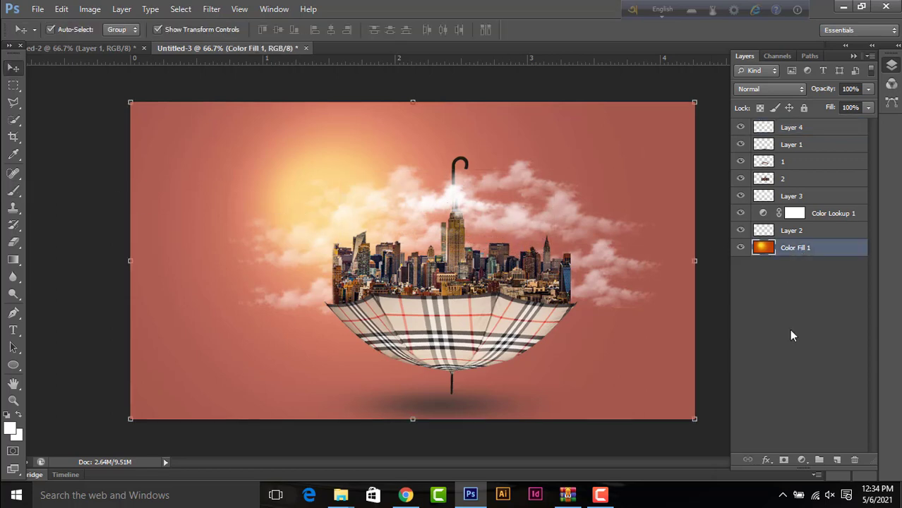
{"action": "left_click", "coordinate": [801, 462]}
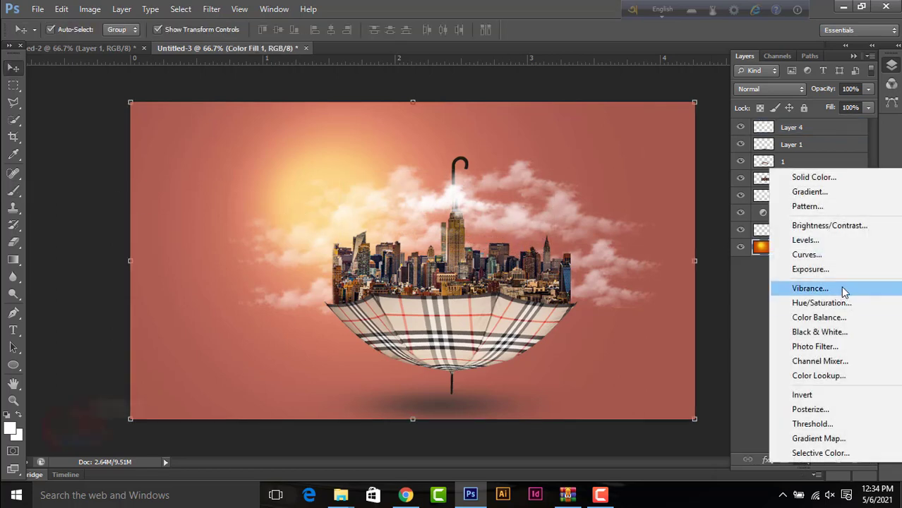
{"action": "left_click", "coordinate": [819, 227]}
{"action": "left_click_drag", "start_coordinate": [746, 248], "coordinate": [716, 237]}
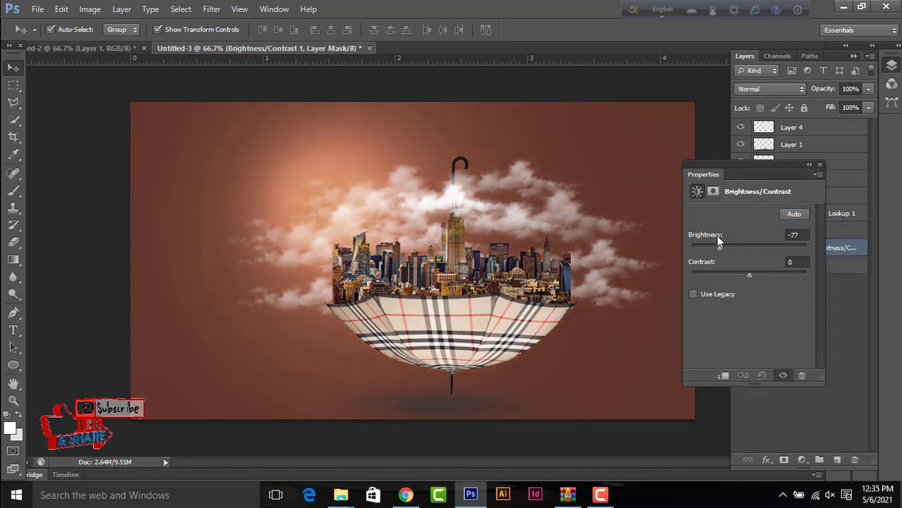
{"action": "left_click", "coordinate": [820, 165]}
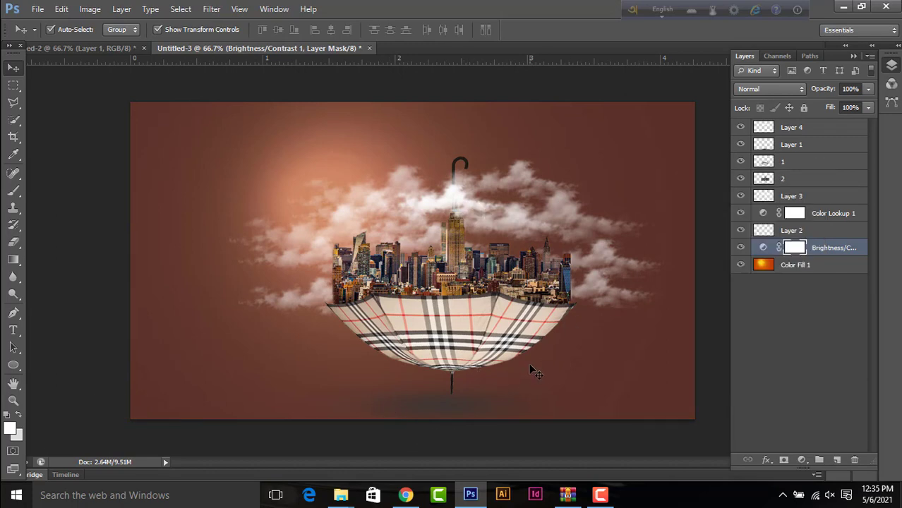
{"action": "left_click", "coordinate": [741, 248]}
{"action": "left_click", "coordinate": [831, 250]}
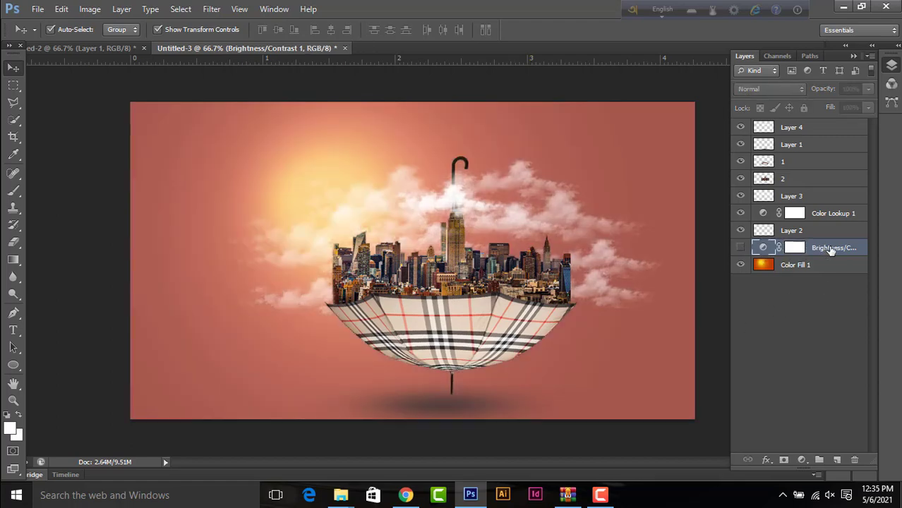
{"action": "key", "text": "Delete"}
{"action": "left_click", "coordinate": [818, 133]}
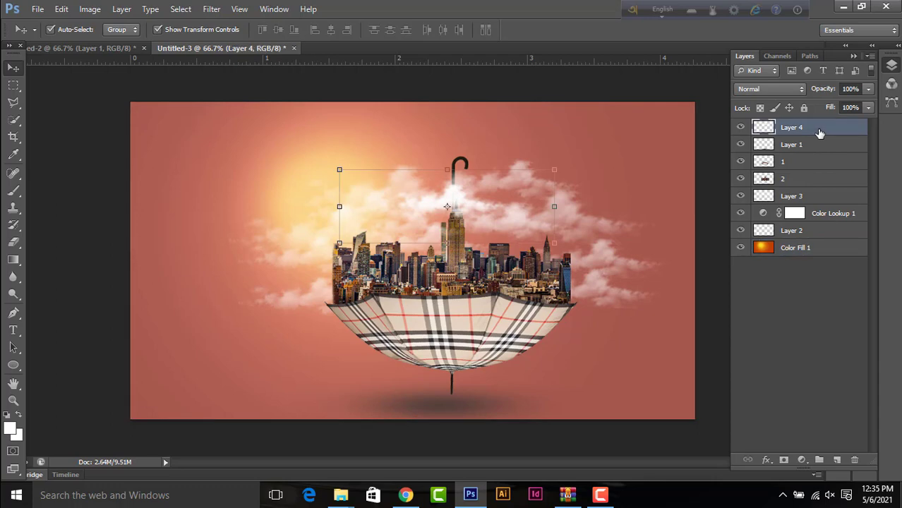
Step: Place birds_03 from the desktop, scaled to about 6%, above the skyline's left side
{"action": "left_click", "coordinate": [599, 493]}
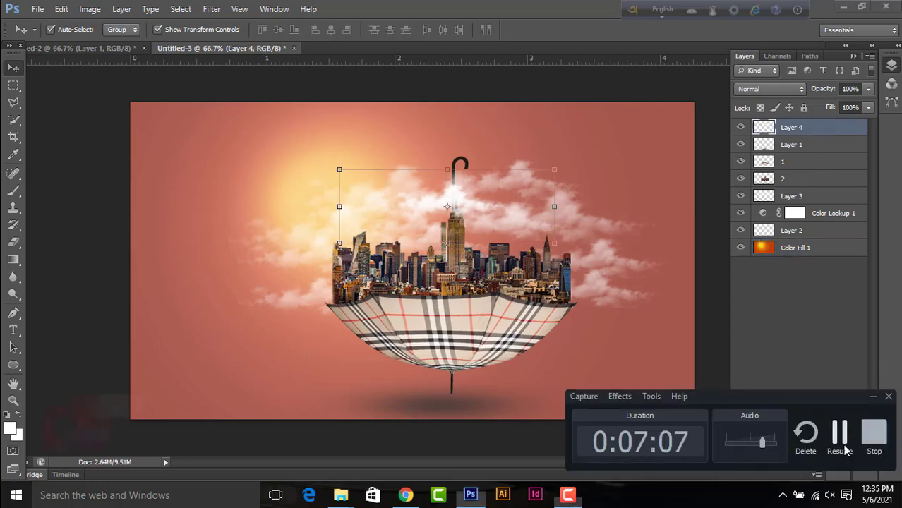
{"action": "left_click", "coordinate": [844, 8]}
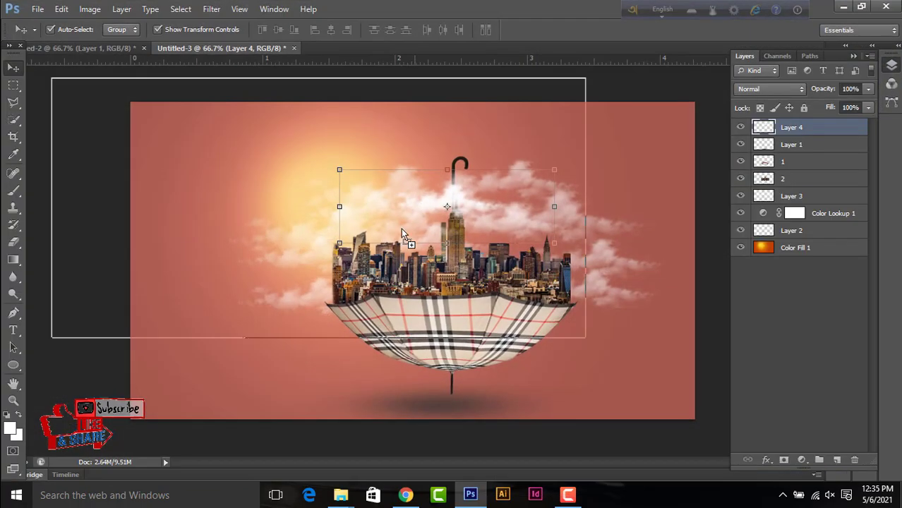
{"action": "left_click_drag", "start_coordinate": [478, 487], "coordinate": [400, 219]}
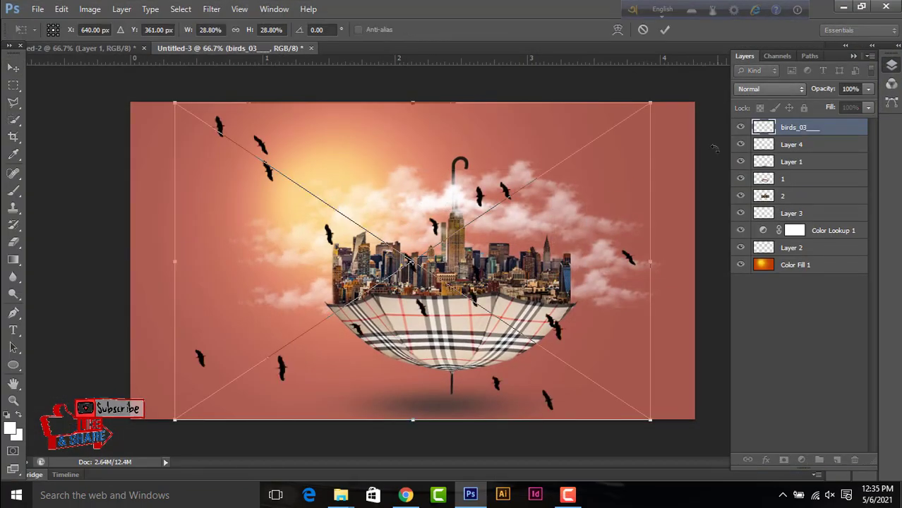
{"action": "left_click_drag", "start_coordinate": [650, 422], "coordinate": [499, 319]}
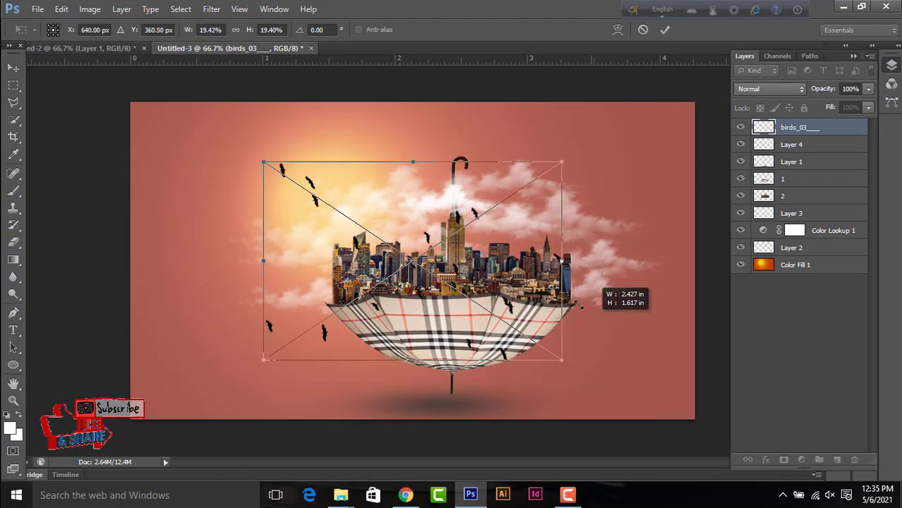
{"action": "left_click_drag", "start_coordinate": [414, 265], "coordinate": [382, 188]}
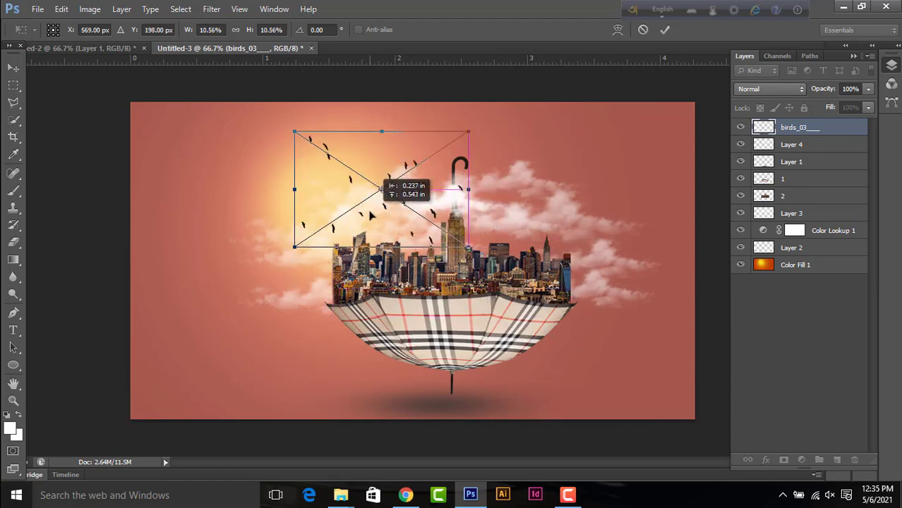
{"action": "left_click_drag", "start_coordinate": [469, 247], "coordinate": [426, 223]}
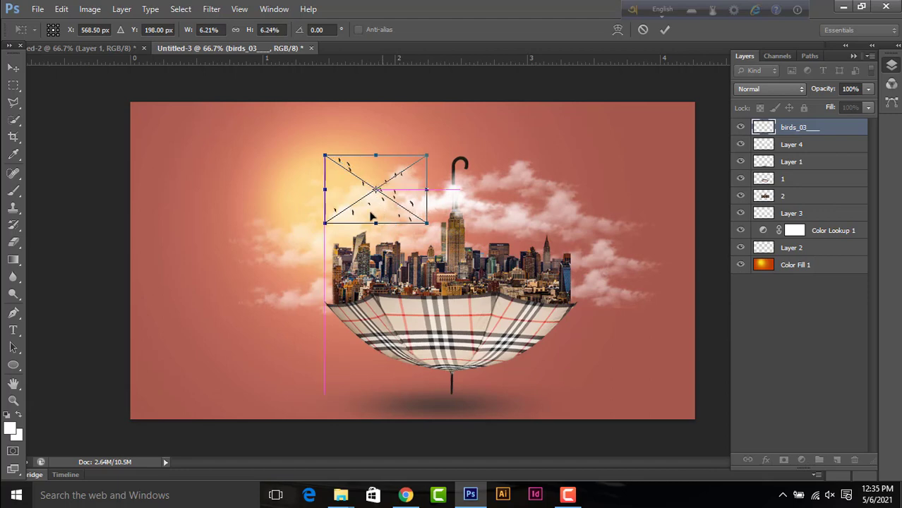
{"action": "mouse_move", "coordinate": [372, 216]}
{"action": "left_mouse_down"}
{"action": "mouse_move", "coordinate": [367, 230]}
{"action": "mouse_move", "coordinate": [463, 208]}
{"action": "left_mouse_up"}
{"action": "key", "text": "Return"}
{"action": "key", "text": "ctrl+z"}
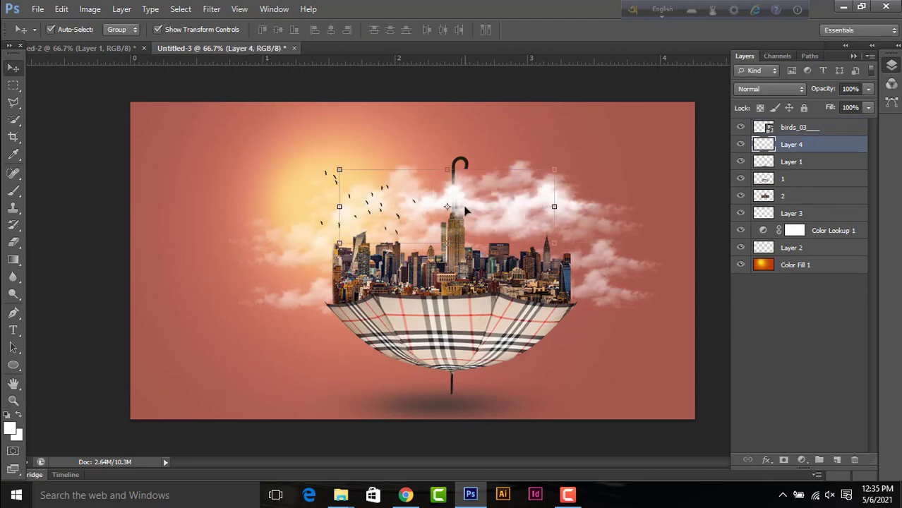
Step: Duplicate the birds_03 layer and nudge the copy right over the clouds
{"action": "left_click", "coordinate": [786, 133]}
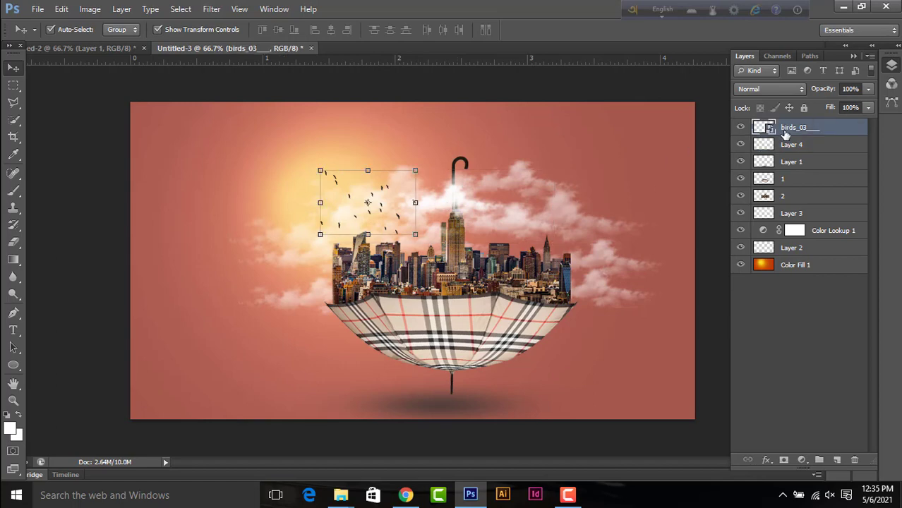
{"action": "key", "text": "ctrl+j"}
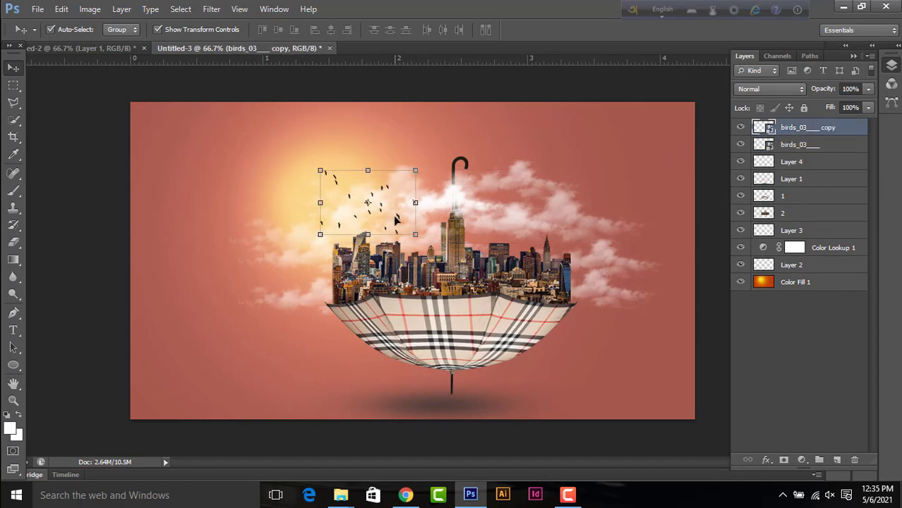
{"action": "key", "text": "Right"}
{"action": "key", "text": "Right"}
{"action": "key", "text": "Right"}
{"action": "left_click_drag", "start_coordinate": [398, 212], "coordinate": [406, 209]}
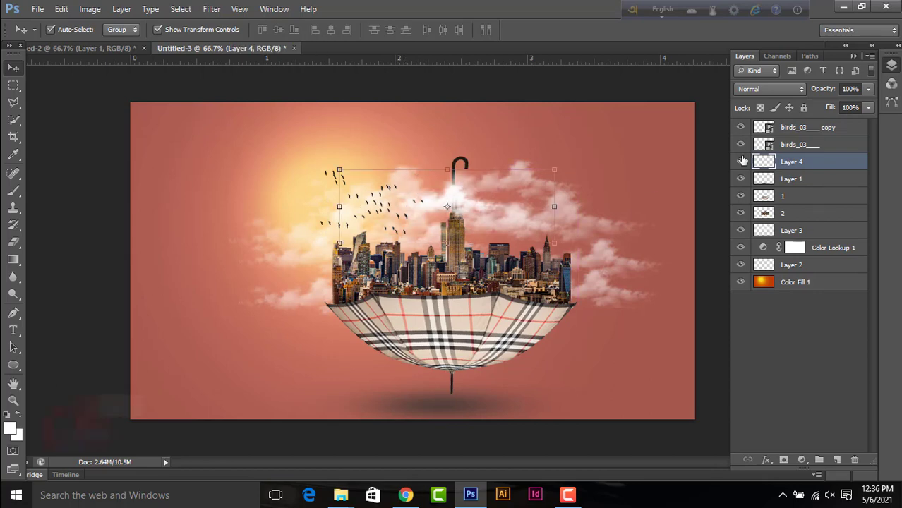
{"action": "left_click", "coordinate": [802, 128]}
{"action": "key", "text": "Right"}
{"action": "key", "text": "Right"}
{"action": "key", "text": "Right"}
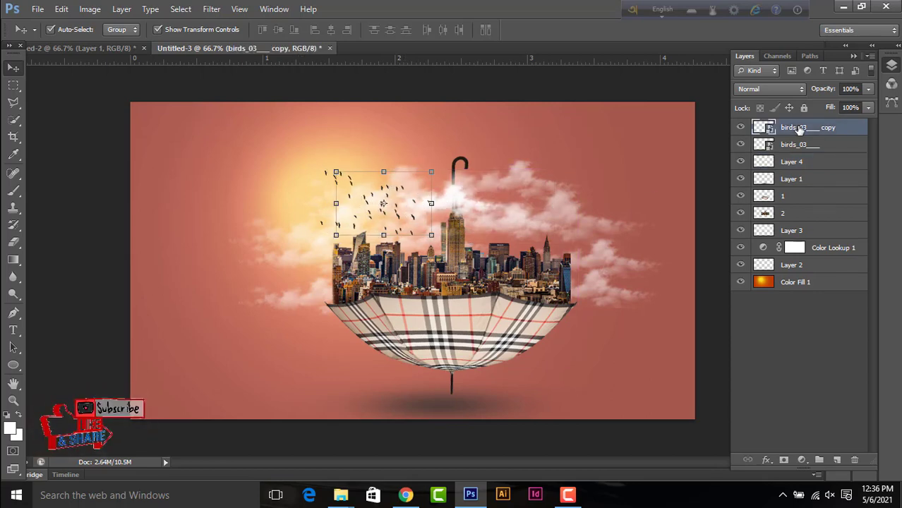
{"action": "key", "text": "Right"}
{"action": "key", "text": "Right"}
{"action": "key", "text": "Right"}
{"action": "key", "text": "Right"}
{"action": "key", "text": "Right"}
{"action": "key", "text": "Right"}
{"action": "key", "text": "Right"}
{"action": "key", "text": "Right"}
{"action": "key", "text": "Right"}
{"action": "key", "text": "Right"}
{"action": "key", "text": "Right"}
{"action": "key", "text": "Right"}
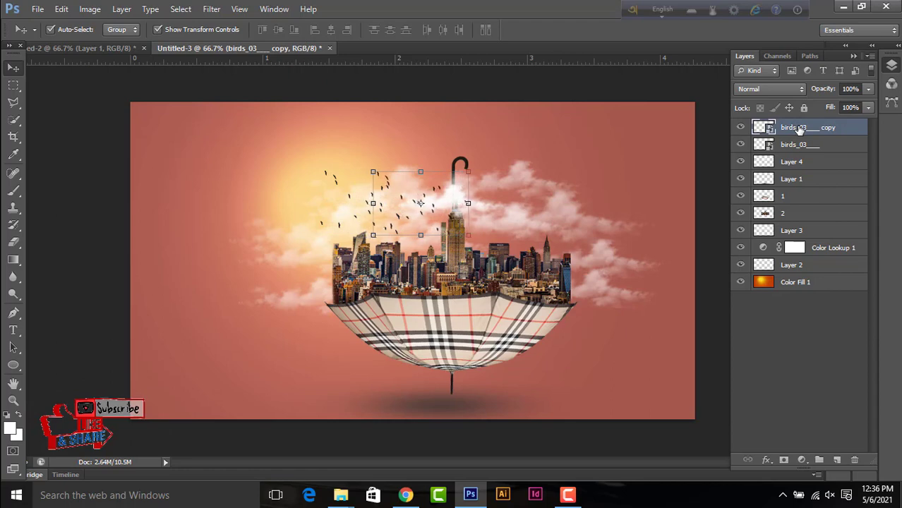
{"action": "key", "text": "Right"}
{"action": "key", "text": "Right"}
{"action": "key", "text": "Right"}
{"action": "key", "text": "Right"}
{"action": "key", "text": "Right"}
{"action": "key", "text": "Right"}
{"action": "key", "text": "Right"}
{"action": "key", "text": "Right"}
{"action": "key", "text": "Right"}
{"action": "key", "text": "Right"}
{"action": "key", "text": "Right"}
{"action": "key", "text": "Right"}
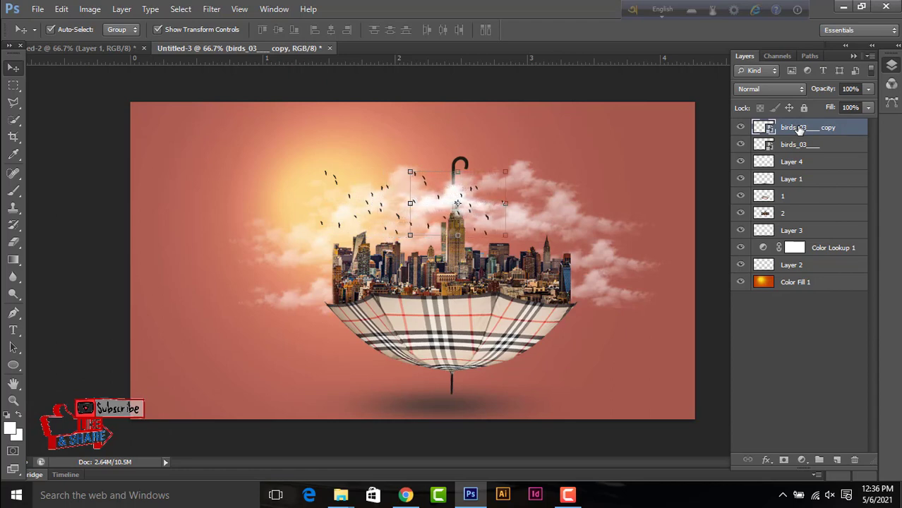
{"action": "key", "text": "Right"}
{"action": "key", "text": "Right"}
{"action": "key", "text": "Right"}
{"action": "key", "text": "Right"}
{"action": "key", "text": "Right"}
{"action": "key", "text": "Right"}
{"action": "key", "text": "Right"}
{"action": "key", "text": "Right"}
{"action": "key", "text": "Right"}
{"action": "key", "text": "Right"}
{"action": "key", "text": "Right"}
{"action": "key", "text": "Right"}
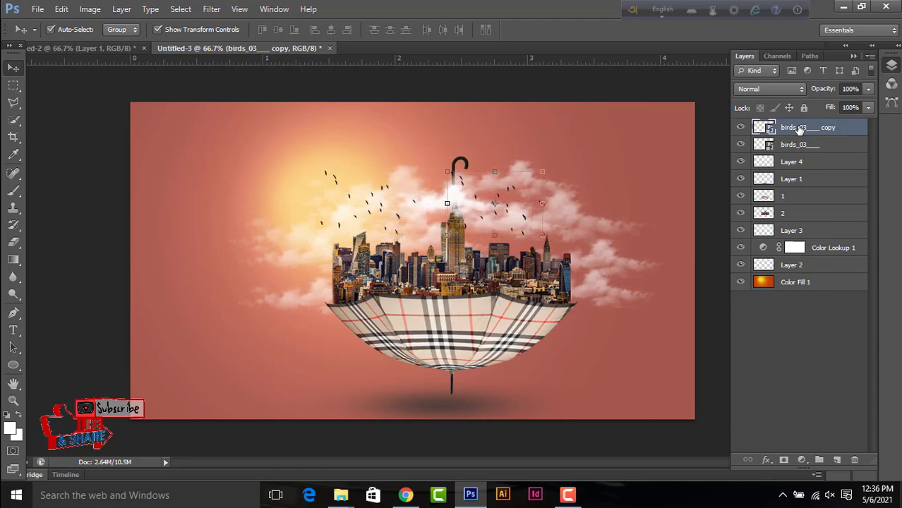
{"action": "key", "text": "Right"}
{"action": "key", "text": "Right"}
{"action": "key", "text": "Right"}
{"action": "key", "text": "Right"}
{"action": "key", "text": "Right"}
{"action": "key", "text": "Right"}
{"action": "key", "text": "Right"}
{"action": "key", "text": "Right"}
{"action": "key", "text": "Right"}
{"action": "key", "text": "Right"}
{"action": "key", "text": "Right"}
{"action": "key", "text": "Right"}
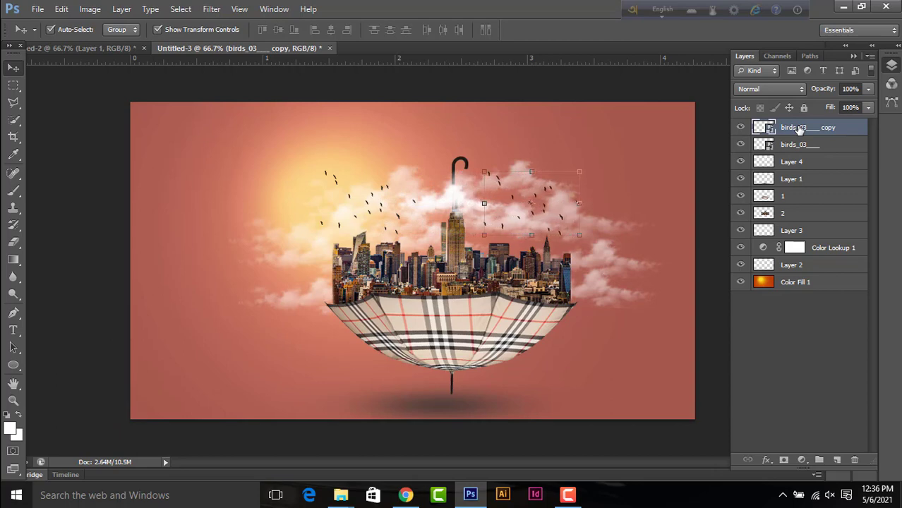
{"action": "key", "text": "Right"}
{"action": "key", "text": "Right"}
{"action": "key", "text": "Right"}
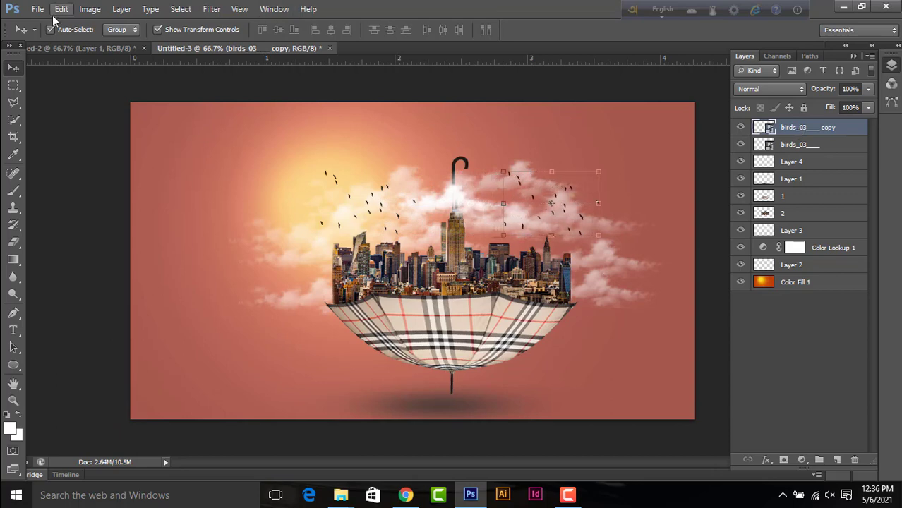
Step: Flip the birds copy vertically, nudge it down, then select Color Fill 1
{"action": "left_click", "coordinate": [60, 9]}
{"action": "mouse_move", "coordinate": [106, 255]}
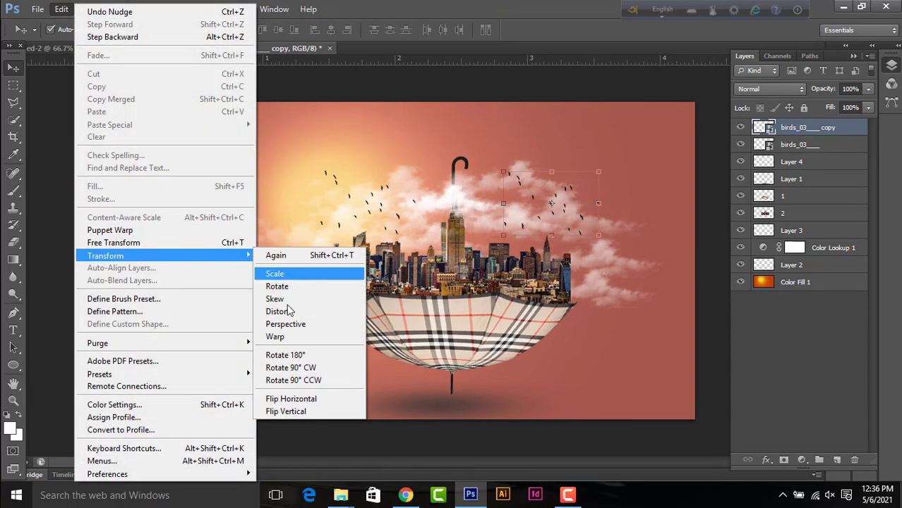
{"action": "left_click", "coordinate": [286, 411]}
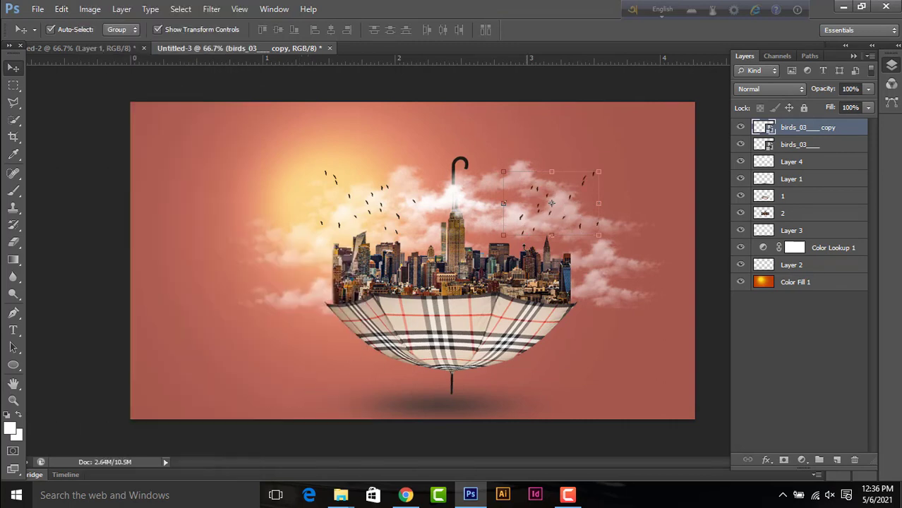
{"action": "key", "text": "Down"}
{"action": "key", "text": "Down"}
{"action": "key", "text": "Down"}
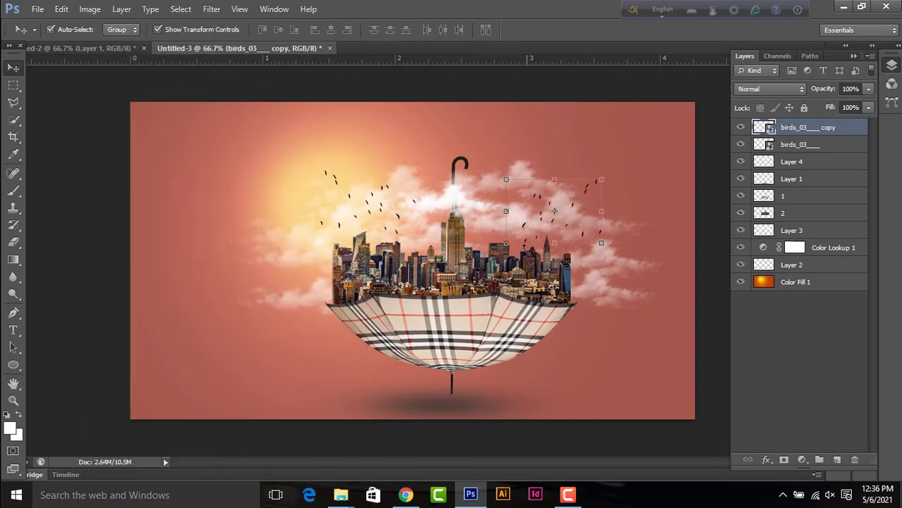
{"action": "left_click", "coordinate": [625, 312]}
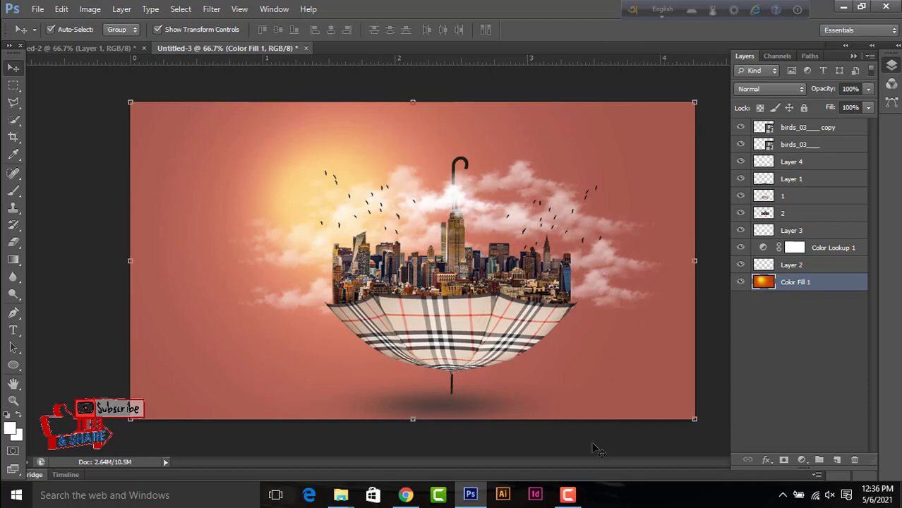
Step: Add a Color Lookup layer clipped to Color Fill 1, trying 2Strip, 3Strip and FuturisticBleak looks
{"action": "left_click", "coordinate": [801, 460]}
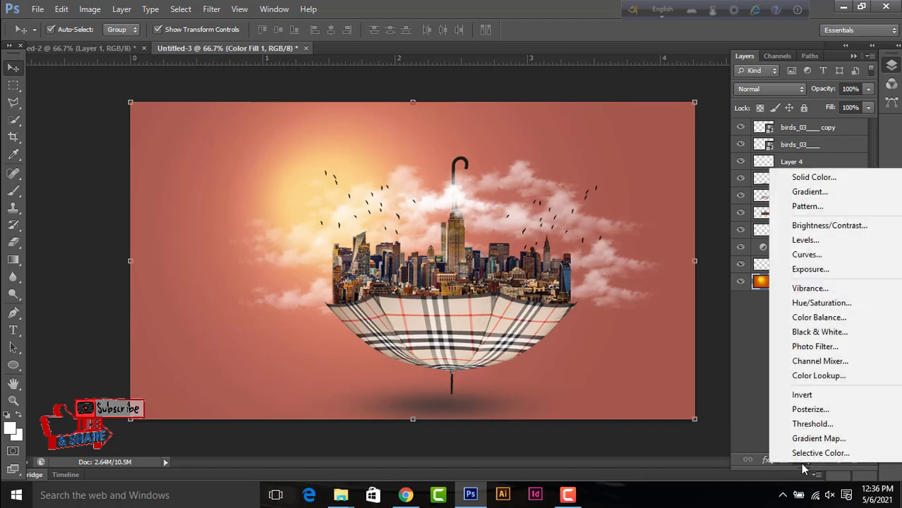
{"action": "left_click", "coordinate": [819, 375]}
{"action": "left_click", "coordinate": [778, 215]}
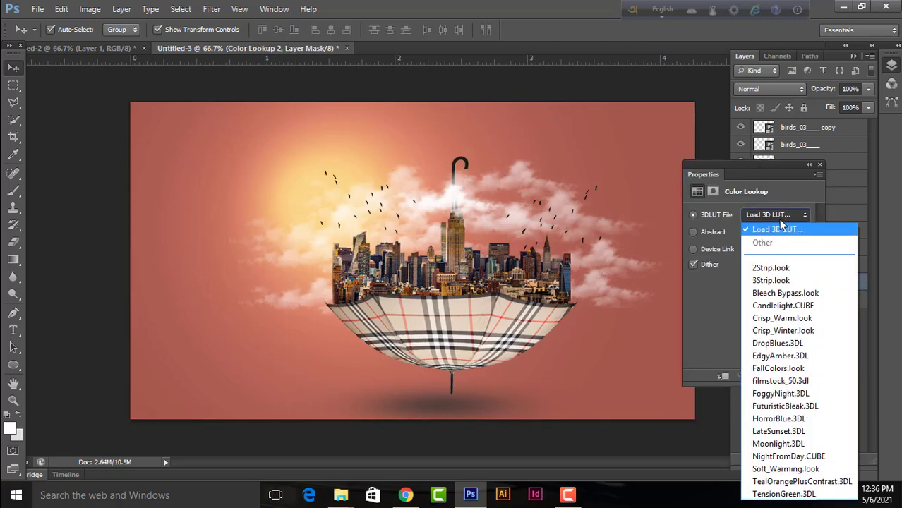
{"action": "left_click", "coordinate": [773, 267]}
{"action": "left_click", "coordinate": [725, 375]}
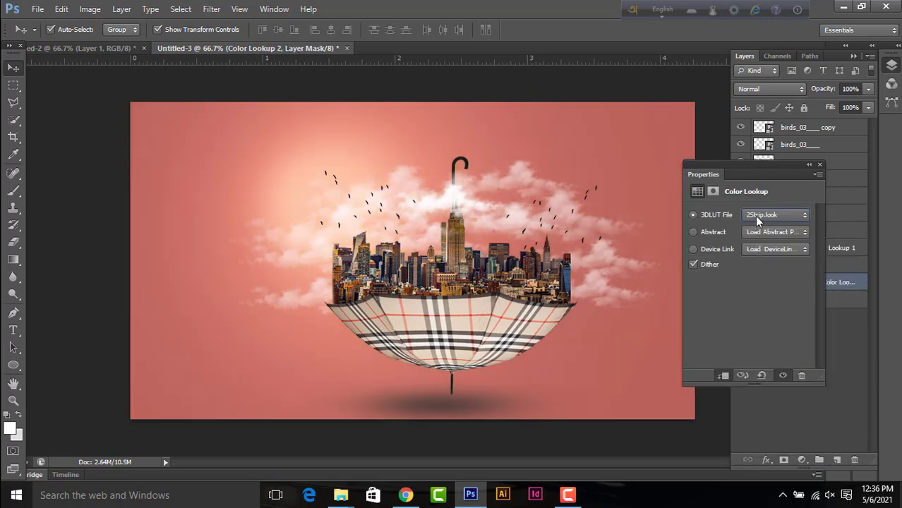
{"action": "left_click", "coordinate": [757, 219]}
{"action": "left_click", "coordinate": [769, 287]}
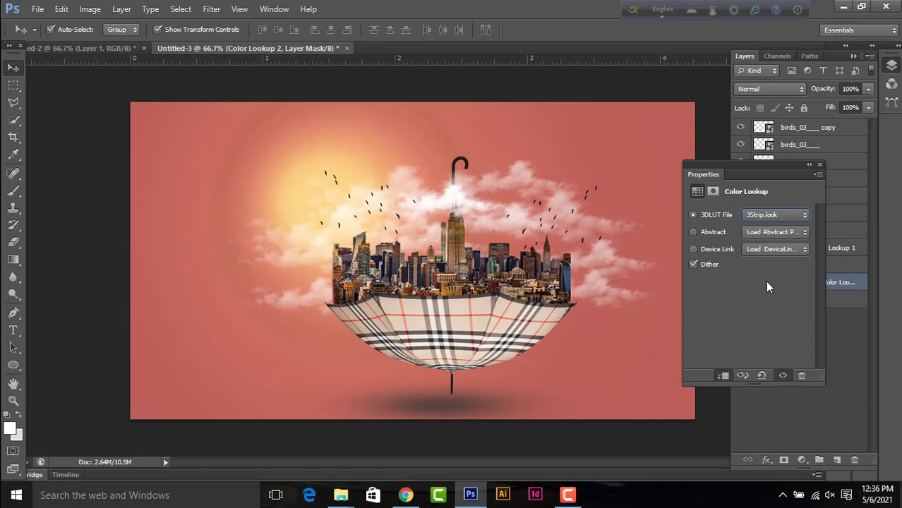
{"action": "left_click", "coordinate": [755, 217]}
{"action": "left_click", "coordinate": [768, 403]}
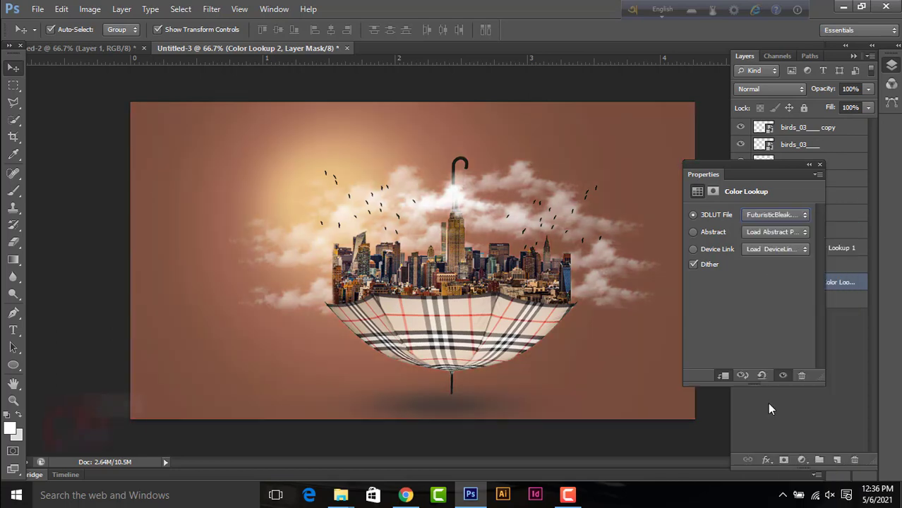
Step: Compare FoggyNight and FuturisticBleak, then settle on the HorrorBlue.3DL lookup
{"action": "left_click", "coordinate": [762, 215]}
{"action": "left_click", "coordinate": [789, 396]}
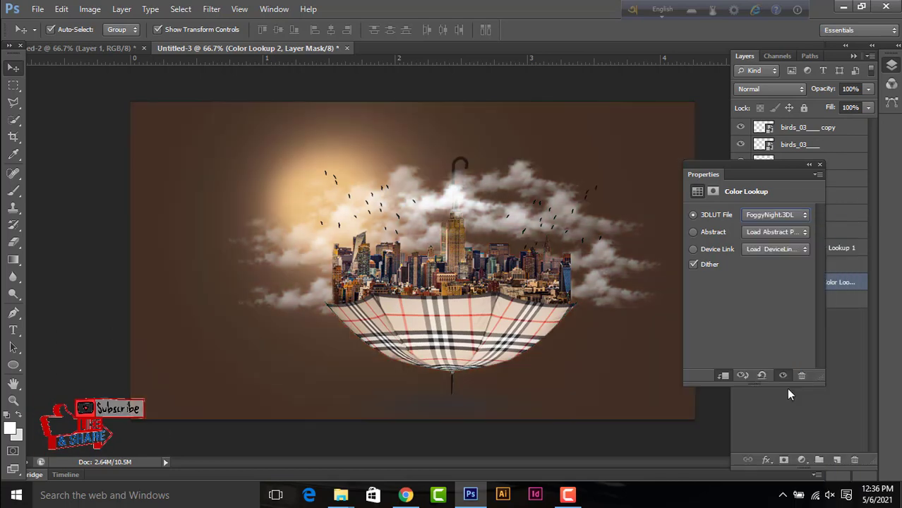
{"action": "left_click", "coordinate": [773, 215]}
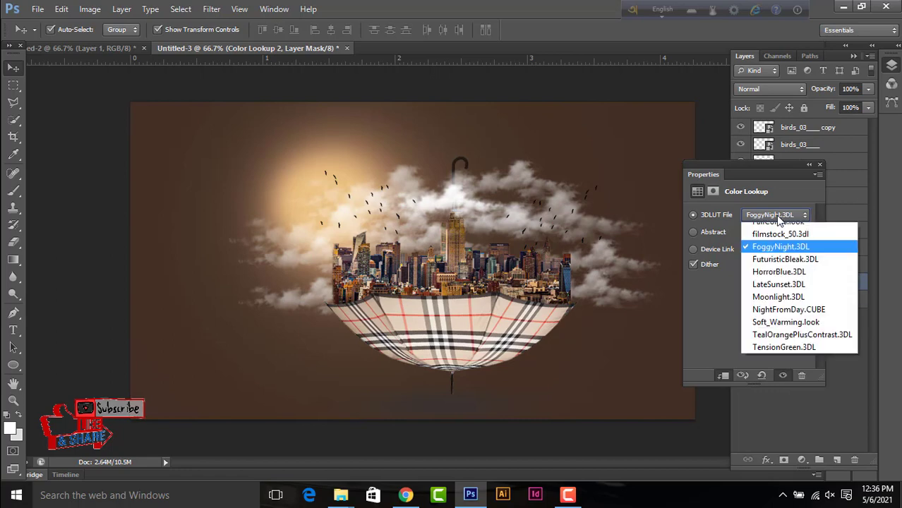
{"action": "left_click", "coordinate": [780, 403]}
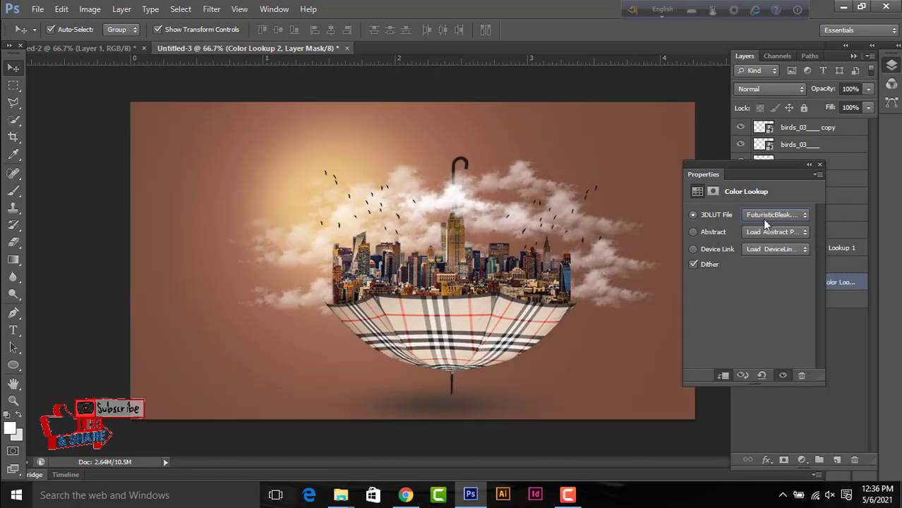
{"action": "left_click", "coordinate": [765, 221]}
{"action": "left_click", "coordinate": [781, 420]}
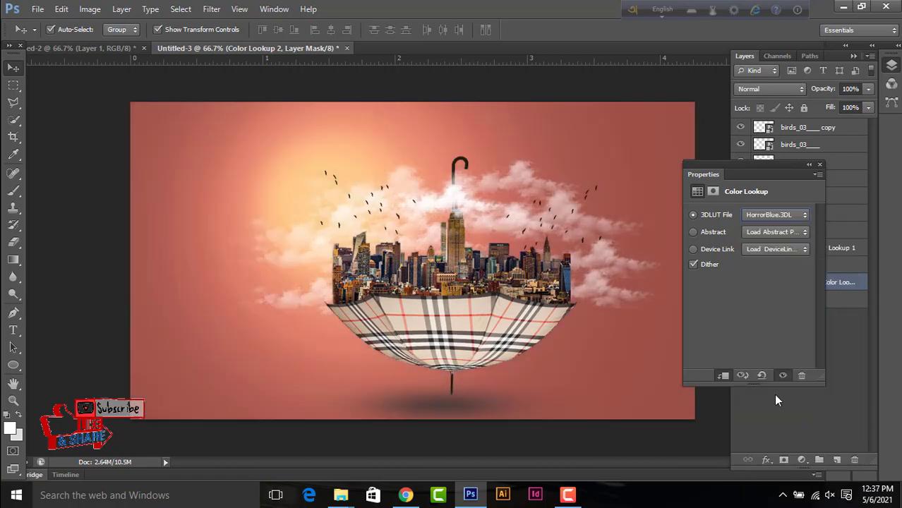
{"action": "left_click", "coordinate": [819, 165]}
Step: Raise the Color Lookup opacity to 100%, then select the top birds copy layer
{"action": "left_click", "coordinate": [868, 92]}
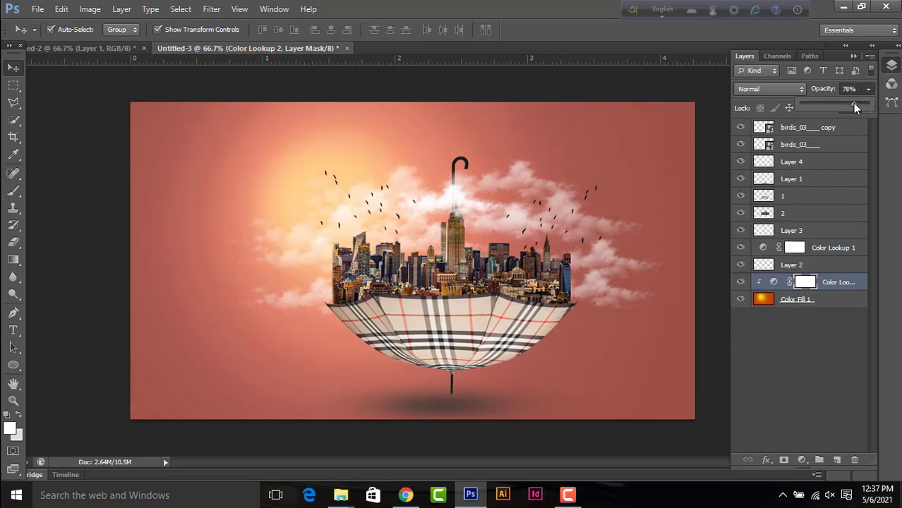
{"action": "left_click_drag", "start_coordinate": [822, 103], "coordinate": [896, 106]}
{"action": "left_click", "coordinate": [96, 181]}
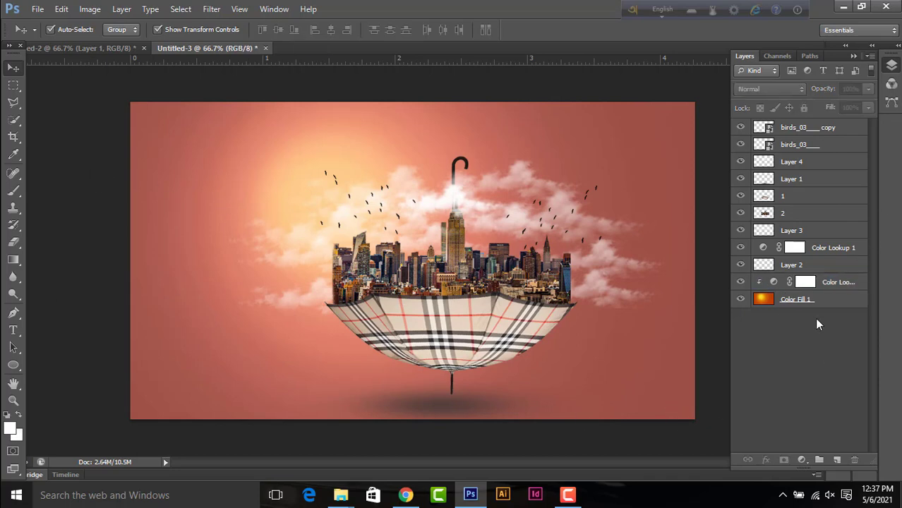
{"action": "left_click", "coordinate": [816, 131]}
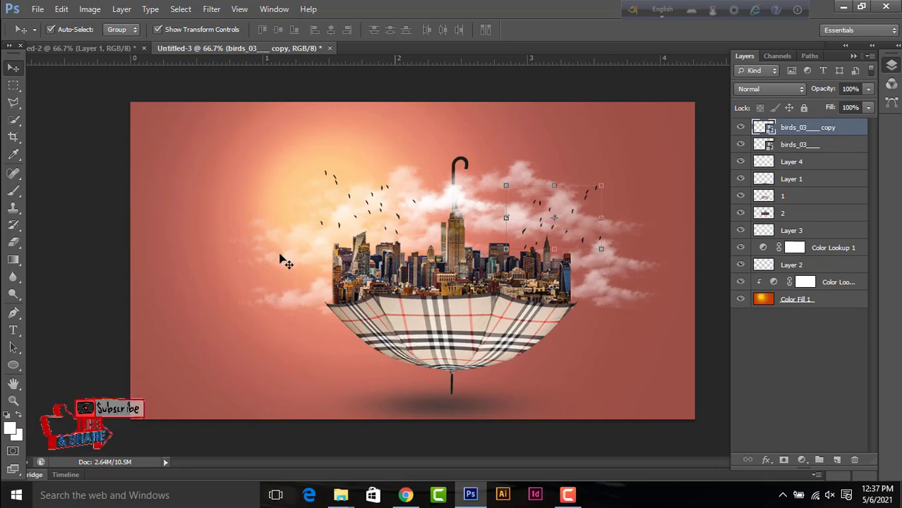
Step: Select every layer from the birds copy down to Color Fill 1 and merge them
{"action": "left_click", "coordinate": [818, 147], "text": "shift"}
{"action": "left_click", "coordinate": [818, 162], "text": "shift"}
{"action": "left_click", "coordinate": [819, 179], "text": "shift"}
{"action": "left_click", "coordinate": [810, 198], "text": "shift"}
{"action": "left_click", "coordinate": [812, 214], "text": "shift"}
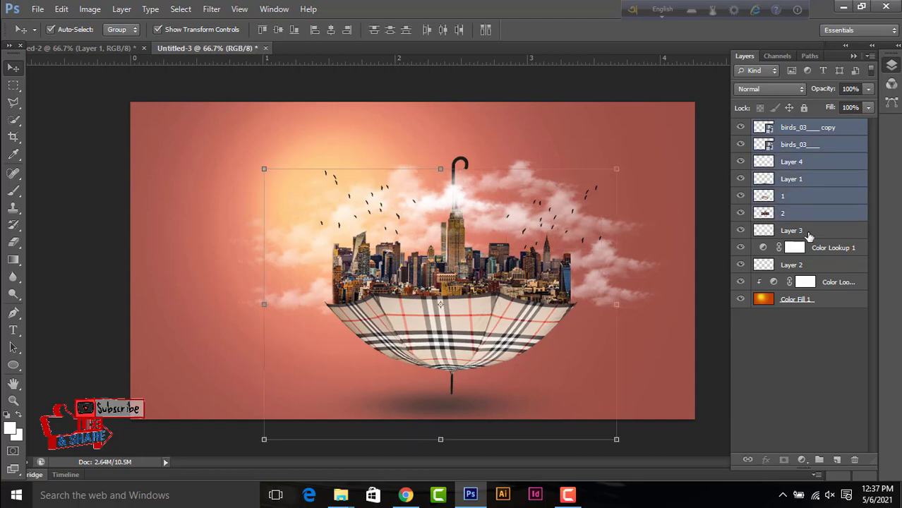
{"action": "left_click", "coordinate": [813, 231], "text": "shift"}
{"action": "left_click", "coordinate": [816, 249], "text": "shift"}
{"action": "left_click", "coordinate": [824, 272], "text": "shift"}
{"action": "left_click", "coordinate": [823, 284], "text": "shift"}
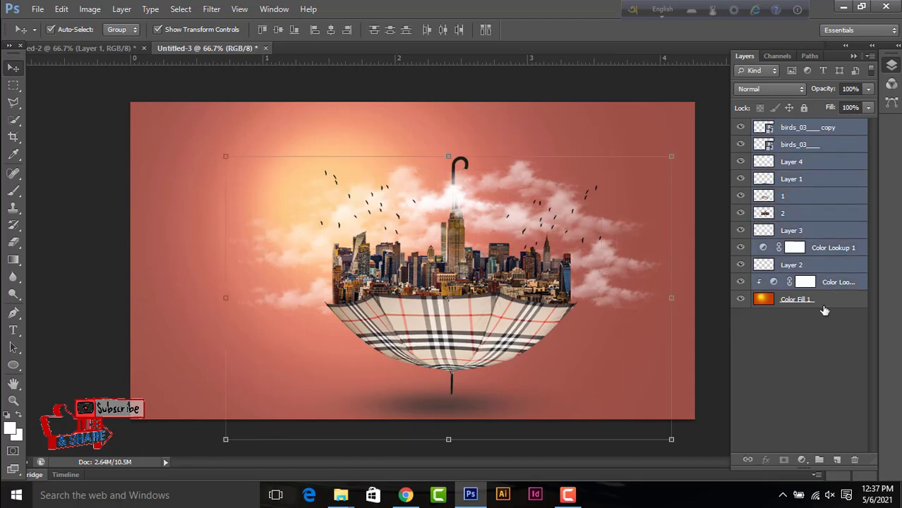
{"action": "left_click", "coordinate": [823, 300], "text": "shift"}
{"action": "right_click", "coordinate": [823, 300]}
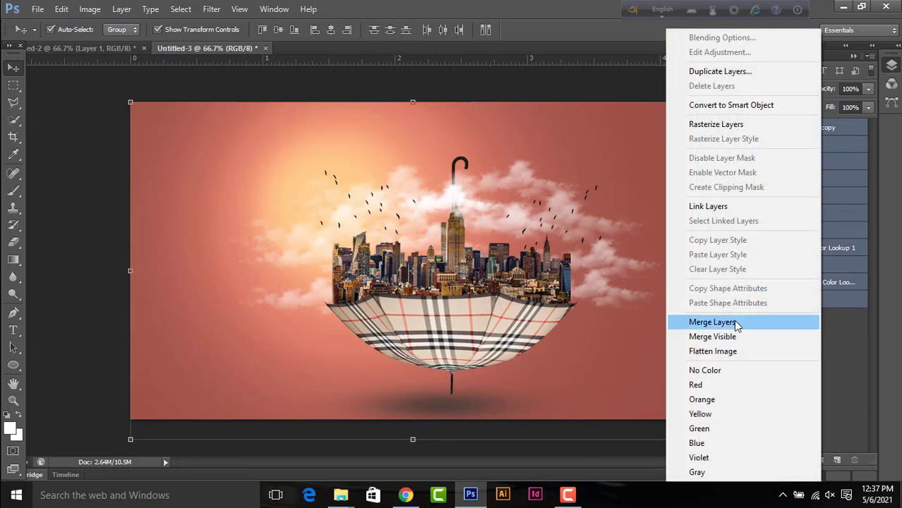
{"action": "left_click", "coordinate": [735, 322]}
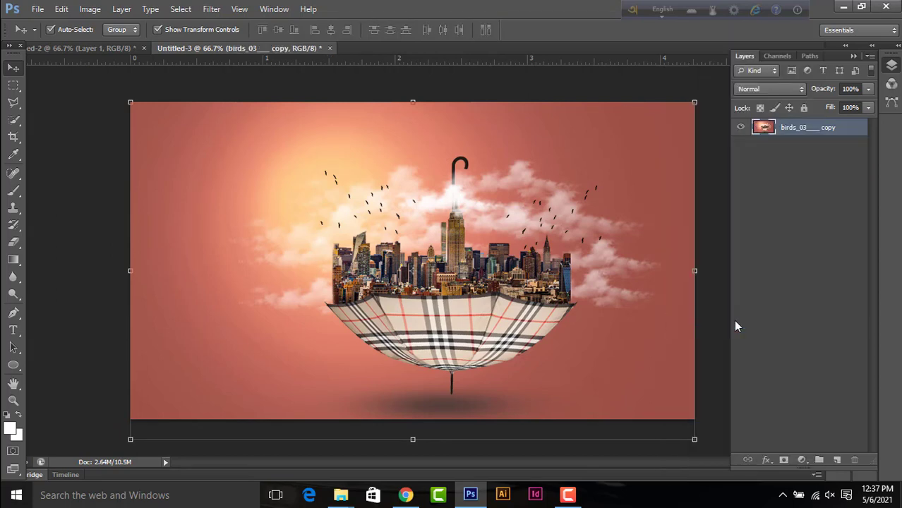
{"action": "left_click", "coordinate": [801, 461]}
Step: Add a Levels adjustment with dimmed output whites and midtone gamma 0.63
{"action": "left_click", "coordinate": [762, 234]}
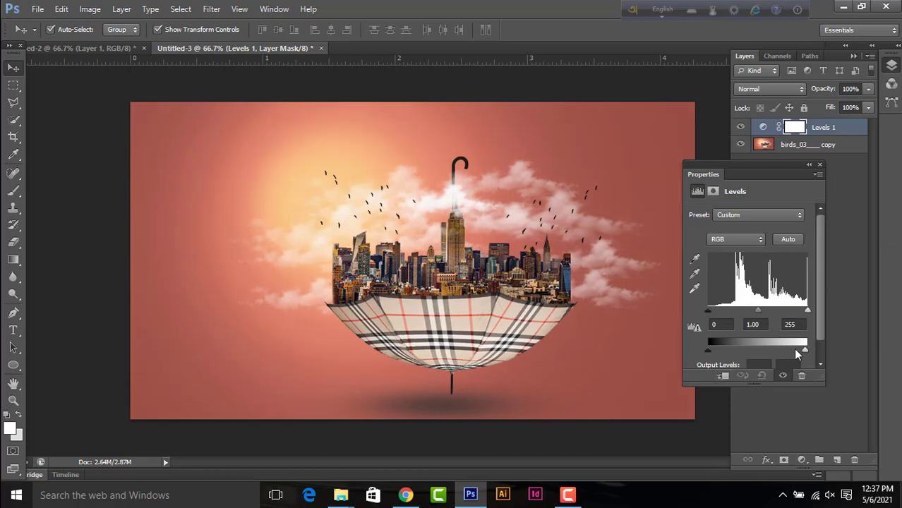
{"action": "left_click_drag", "start_coordinate": [796, 351], "coordinate": [782, 350]}
{"action": "left_click_drag", "start_coordinate": [759, 311], "coordinate": [772, 311]}
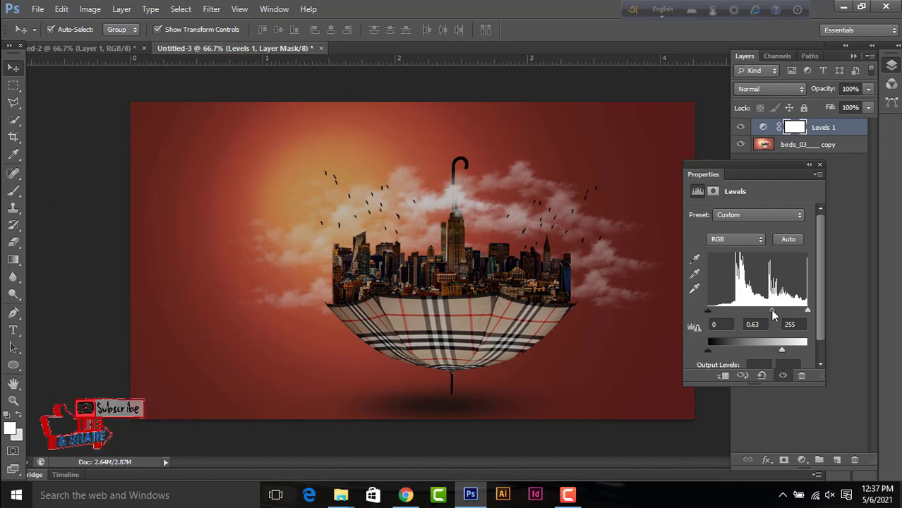
{"action": "left_click", "coordinate": [820, 164]}
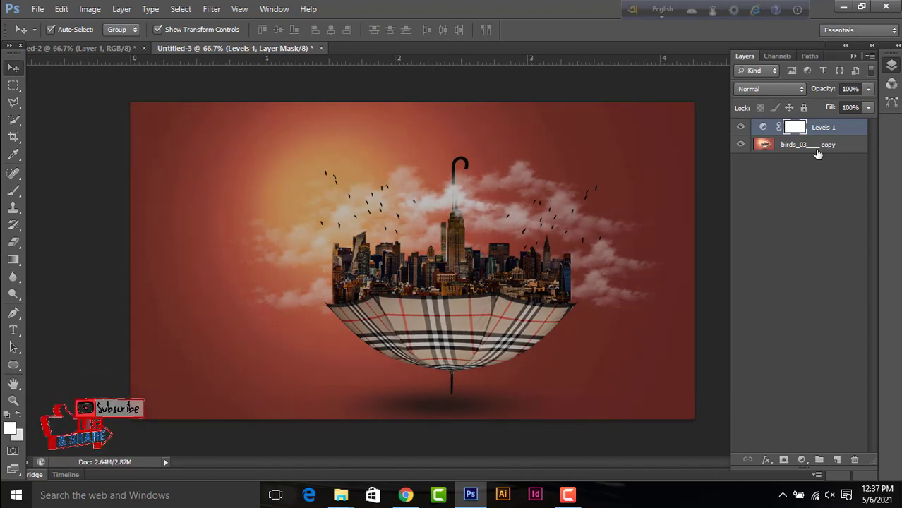
{"action": "left_click", "coordinate": [816, 147]}
{"action": "left_click", "coordinate": [801, 462]}
Step: Add a Hue/Saturation adjustment with Hue set to -26 for a crimson-pink tone
{"action": "left_click", "coordinate": [814, 300]}
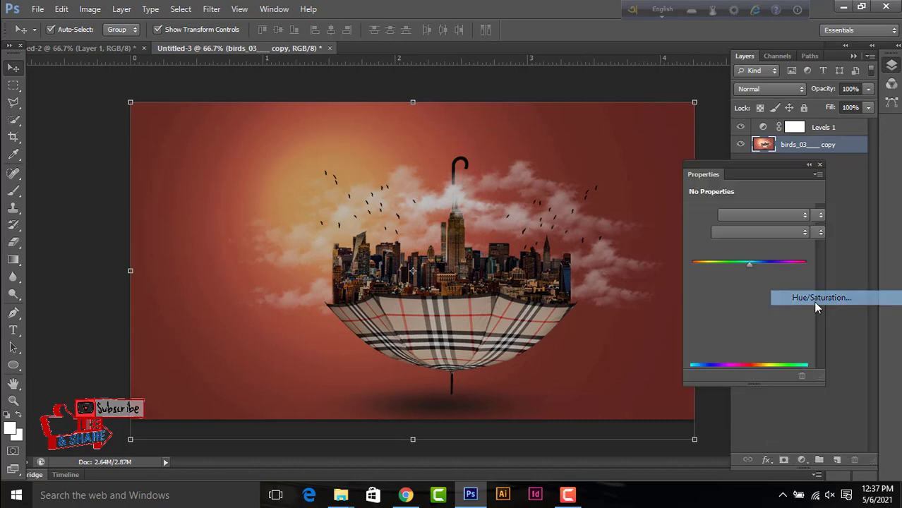
{"action": "left_click_drag", "start_coordinate": [749, 263], "coordinate": [732, 260]}
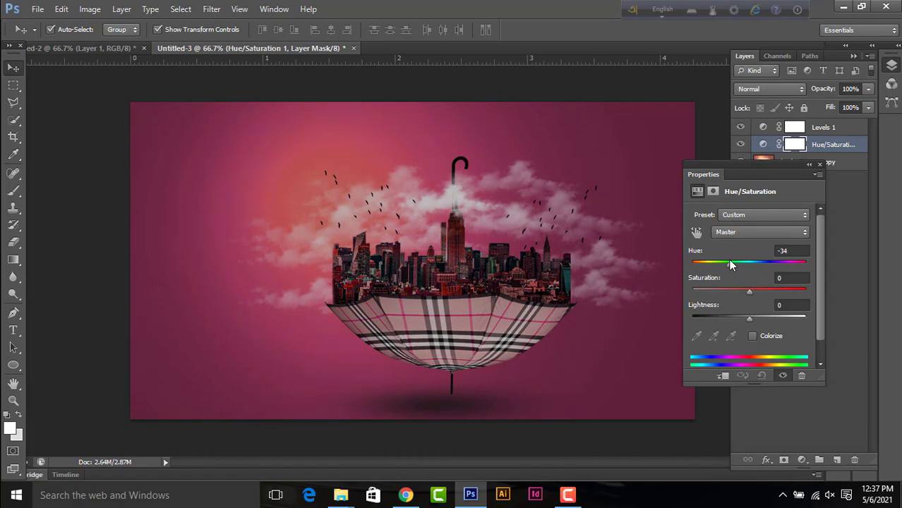
{"action": "left_click_drag", "start_coordinate": [731, 264], "coordinate": [733, 264]}
{"action": "left_click", "coordinate": [820, 164]}
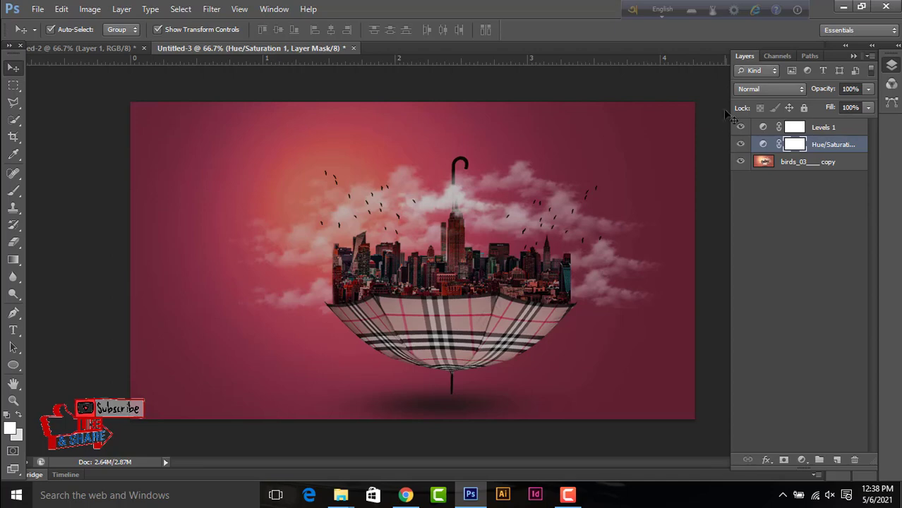
Step: Select the composite and Levels 1 layers and merge them into one
{"action": "left_click", "coordinate": [796, 169], "text": "shift"}
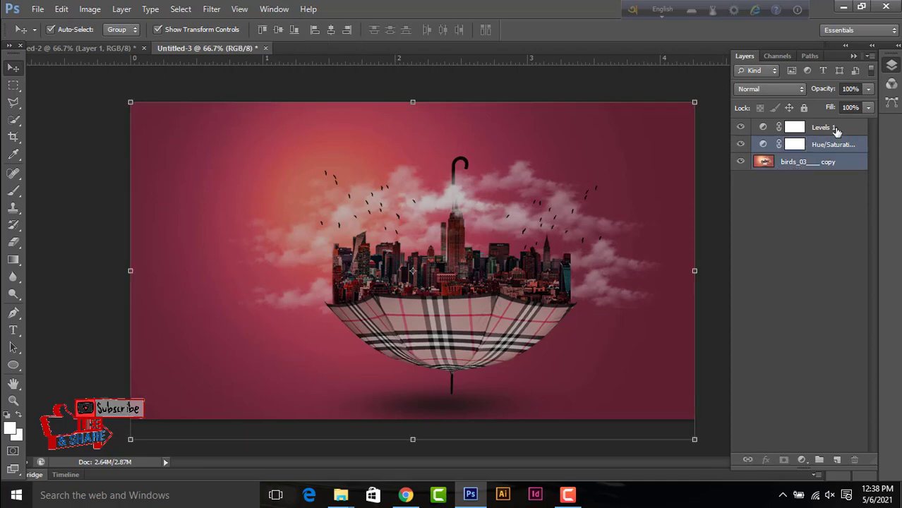
{"action": "left_click", "coordinate": [837, 127], "text": "shift"}
{"action": "right_click", "coordinate": [833, 144]}
{"action": "left_click", "coordinate": [720, 322]}
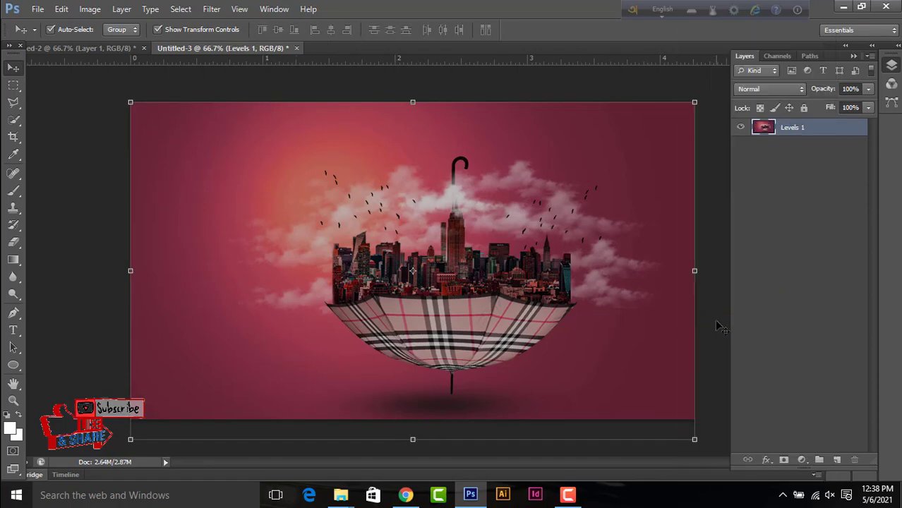